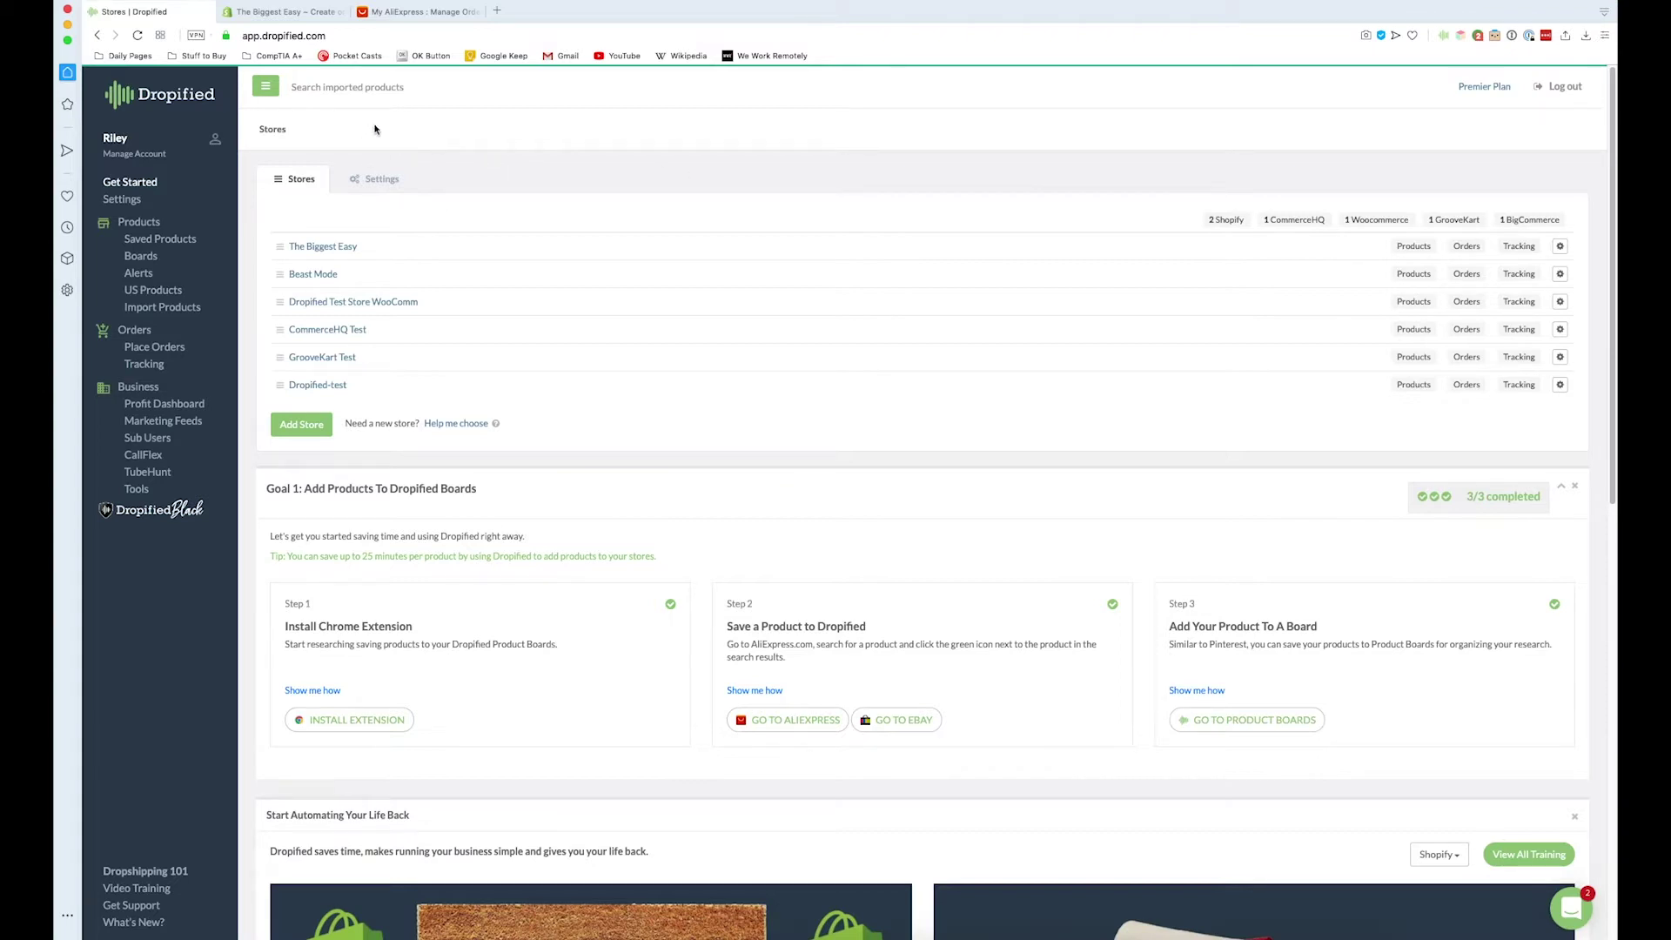
# Open the Shopify orders list and review unfulfilled order #1020.
pyautogui.click(279, 12)
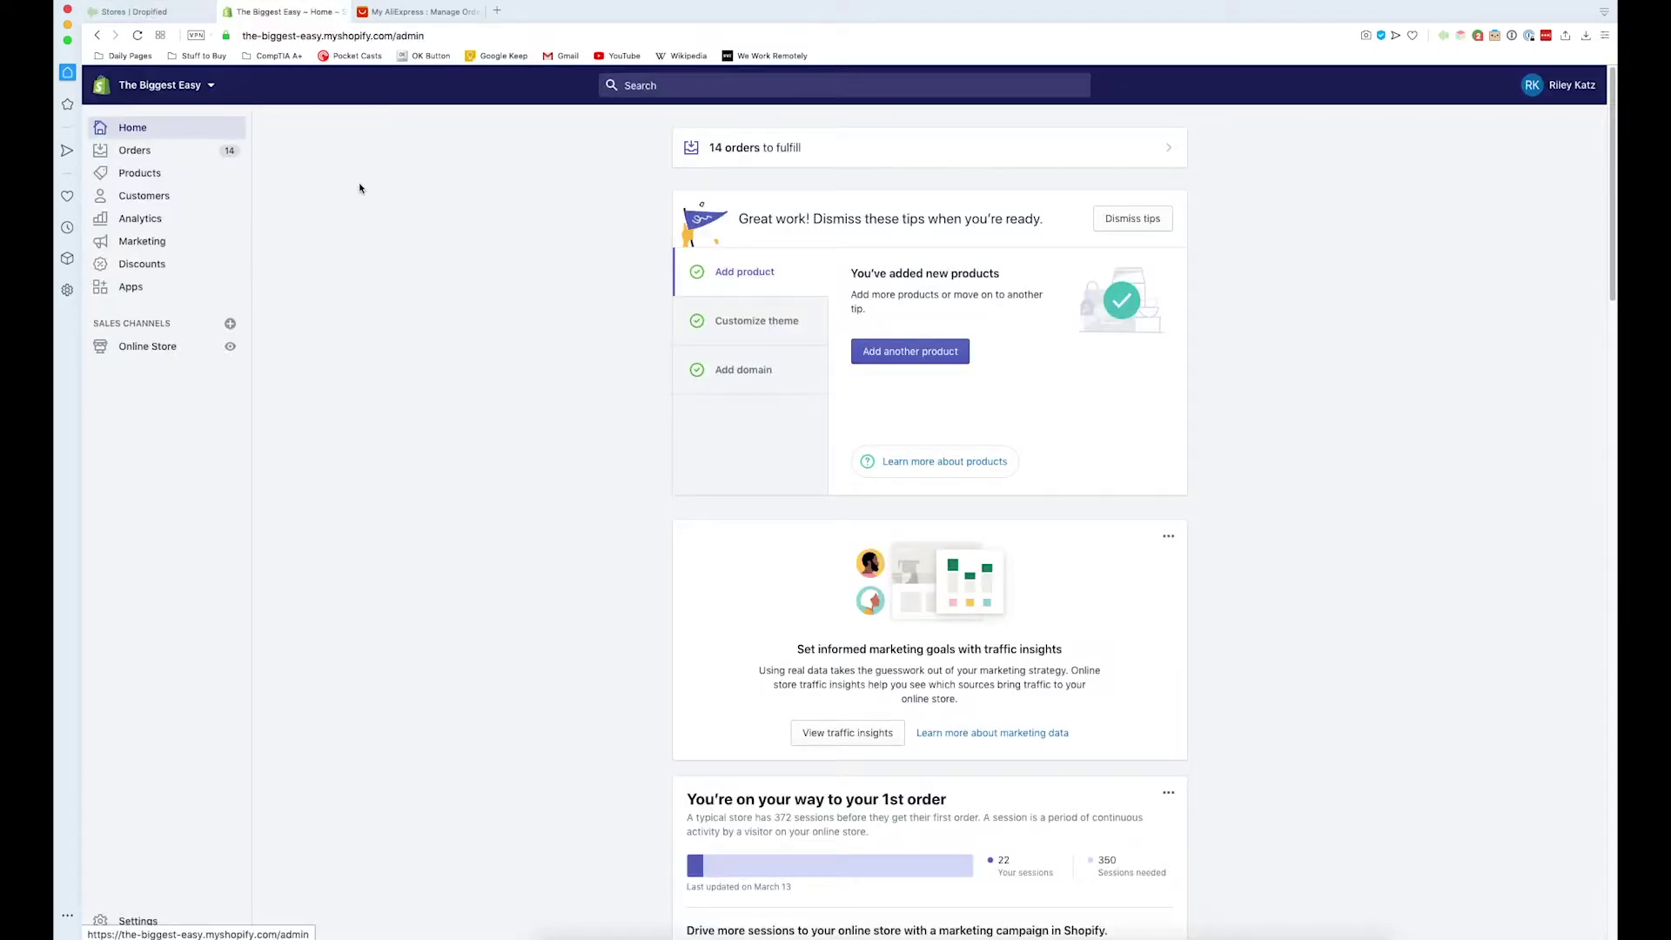
pyautogui.click(135, 151)
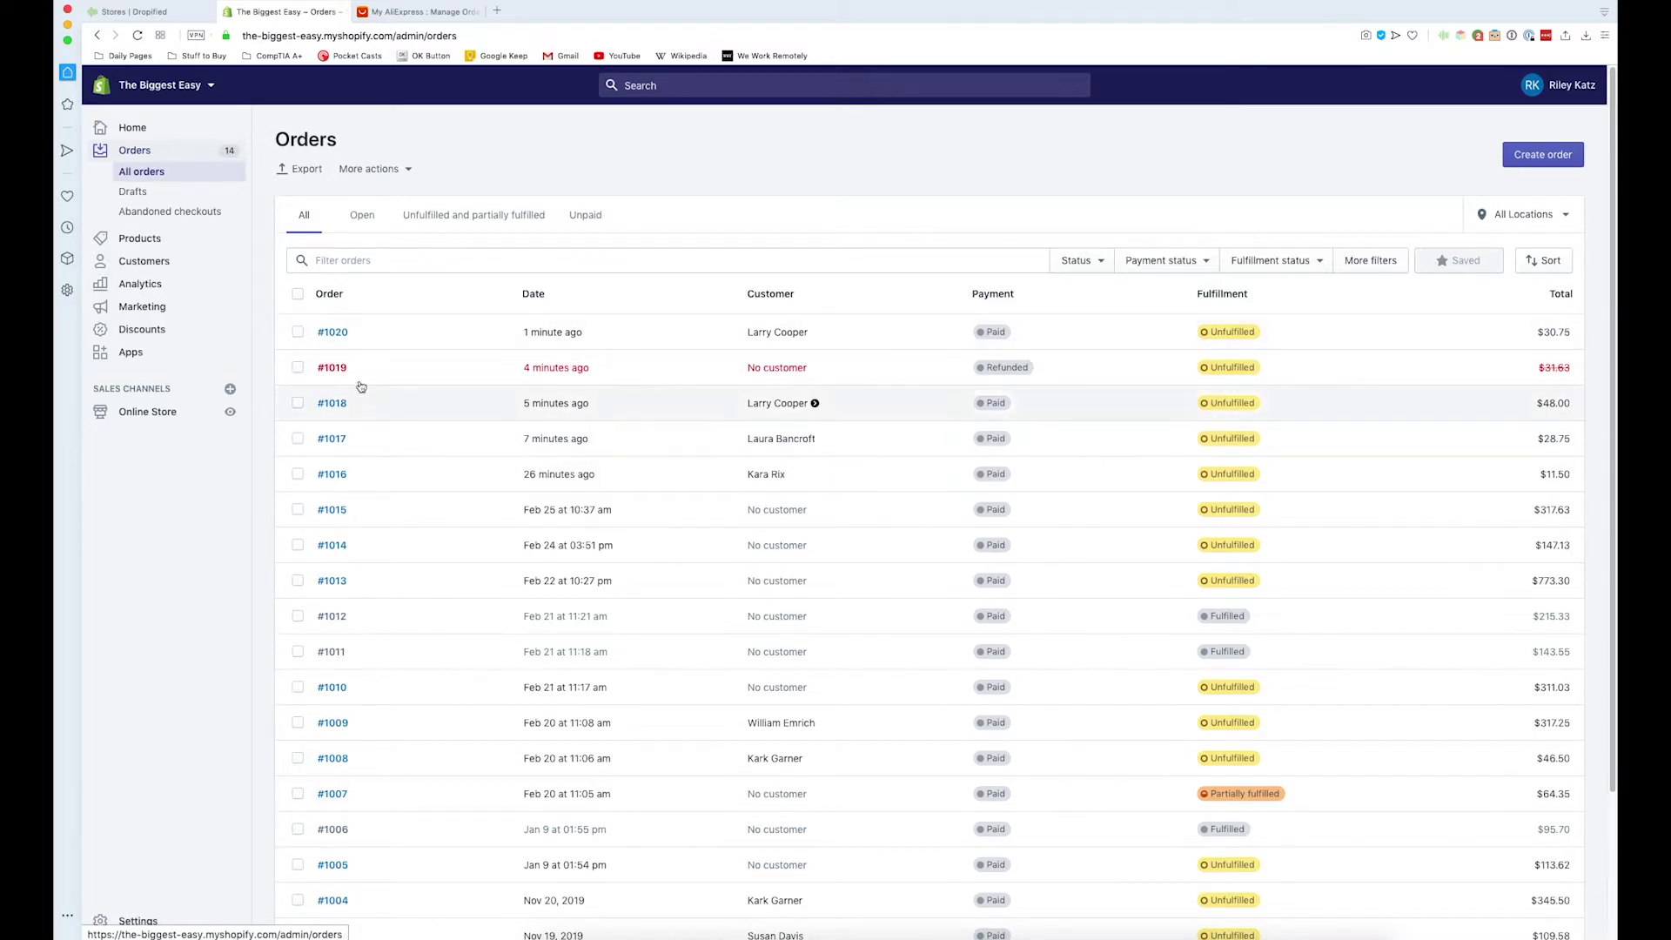
pyautogui.click(332, 332)
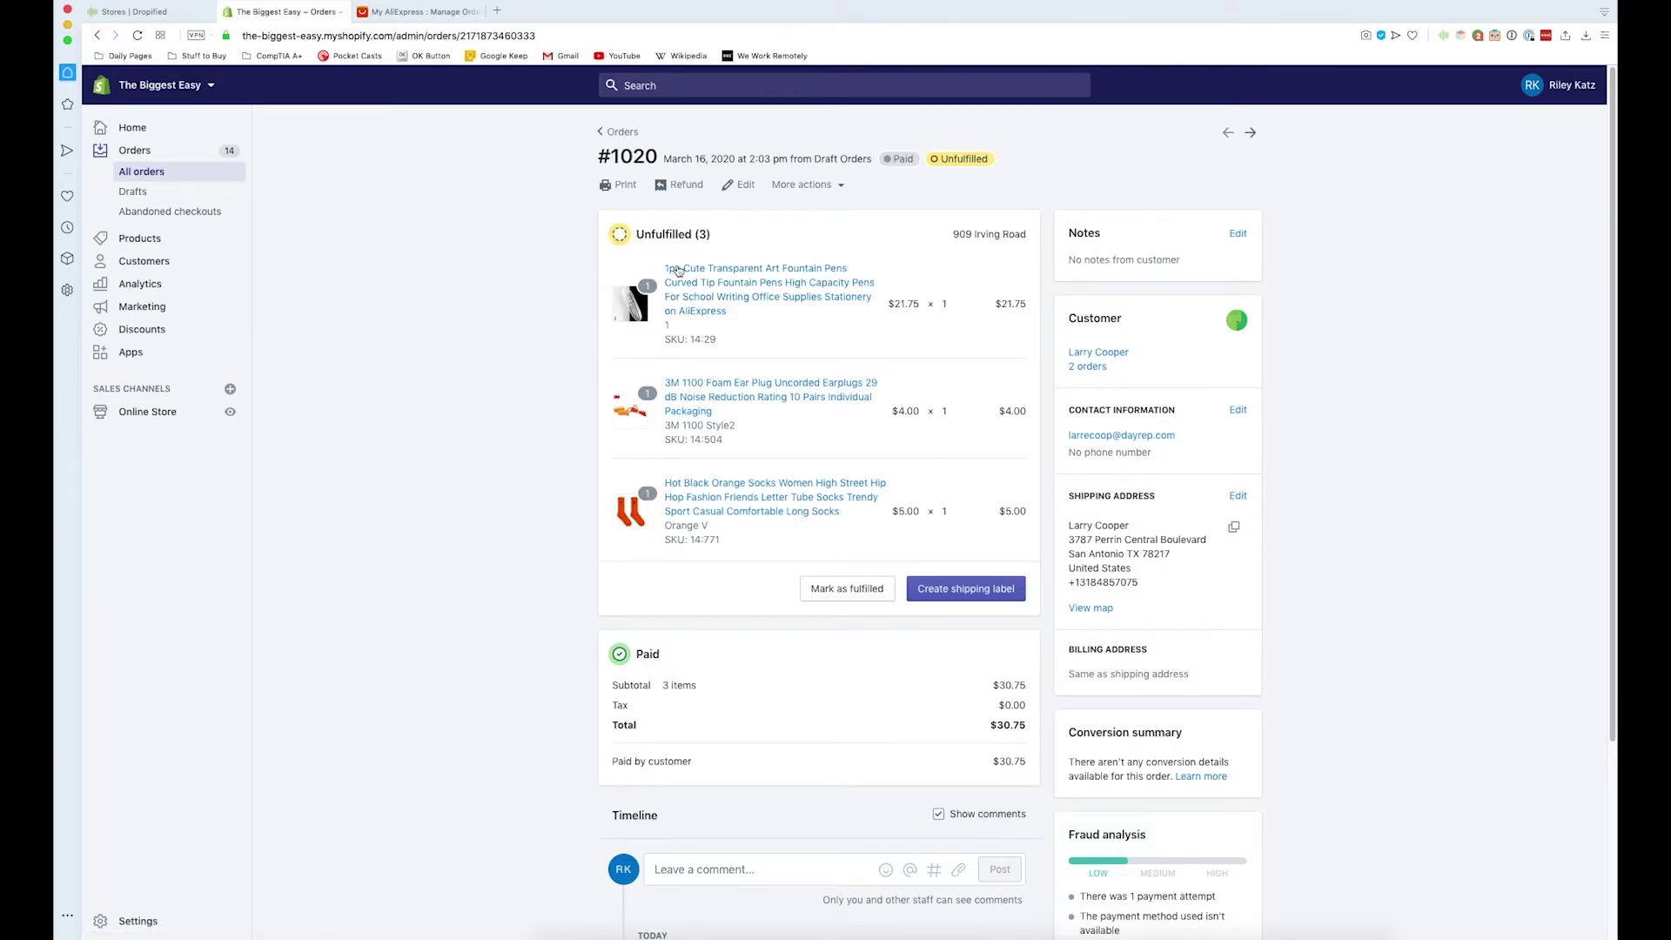
pyautogui.press('super+bracketleft')
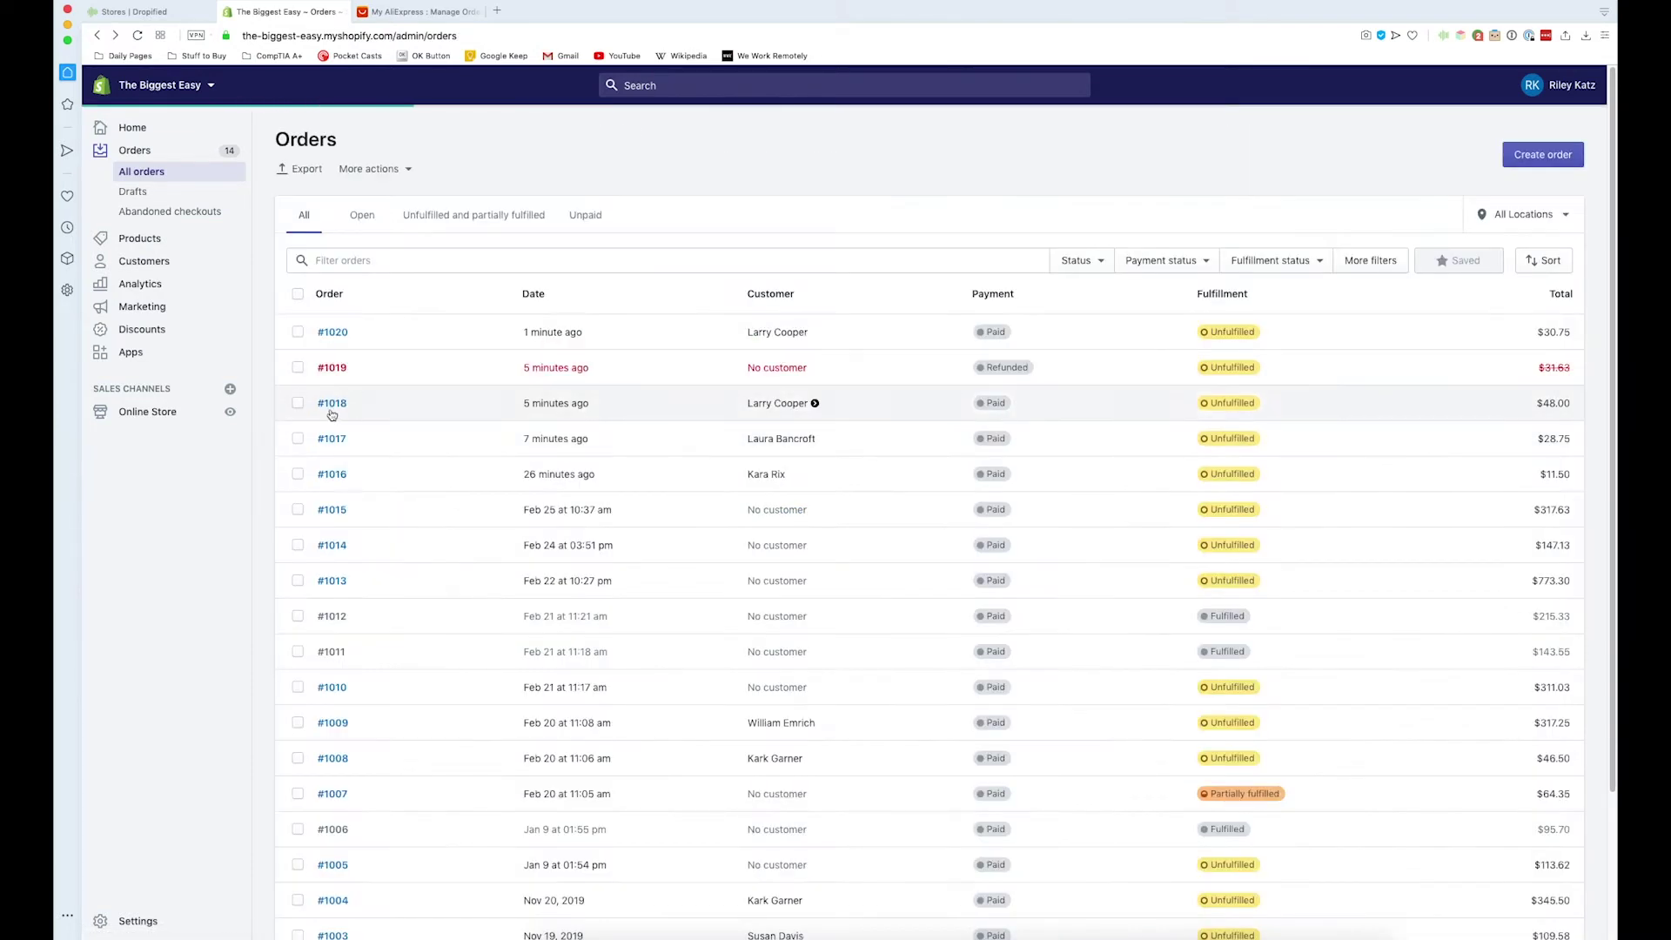
# Review orders #1018 and #1017, then return to the Shopify admin home.
pyautogui.click(332, 406)
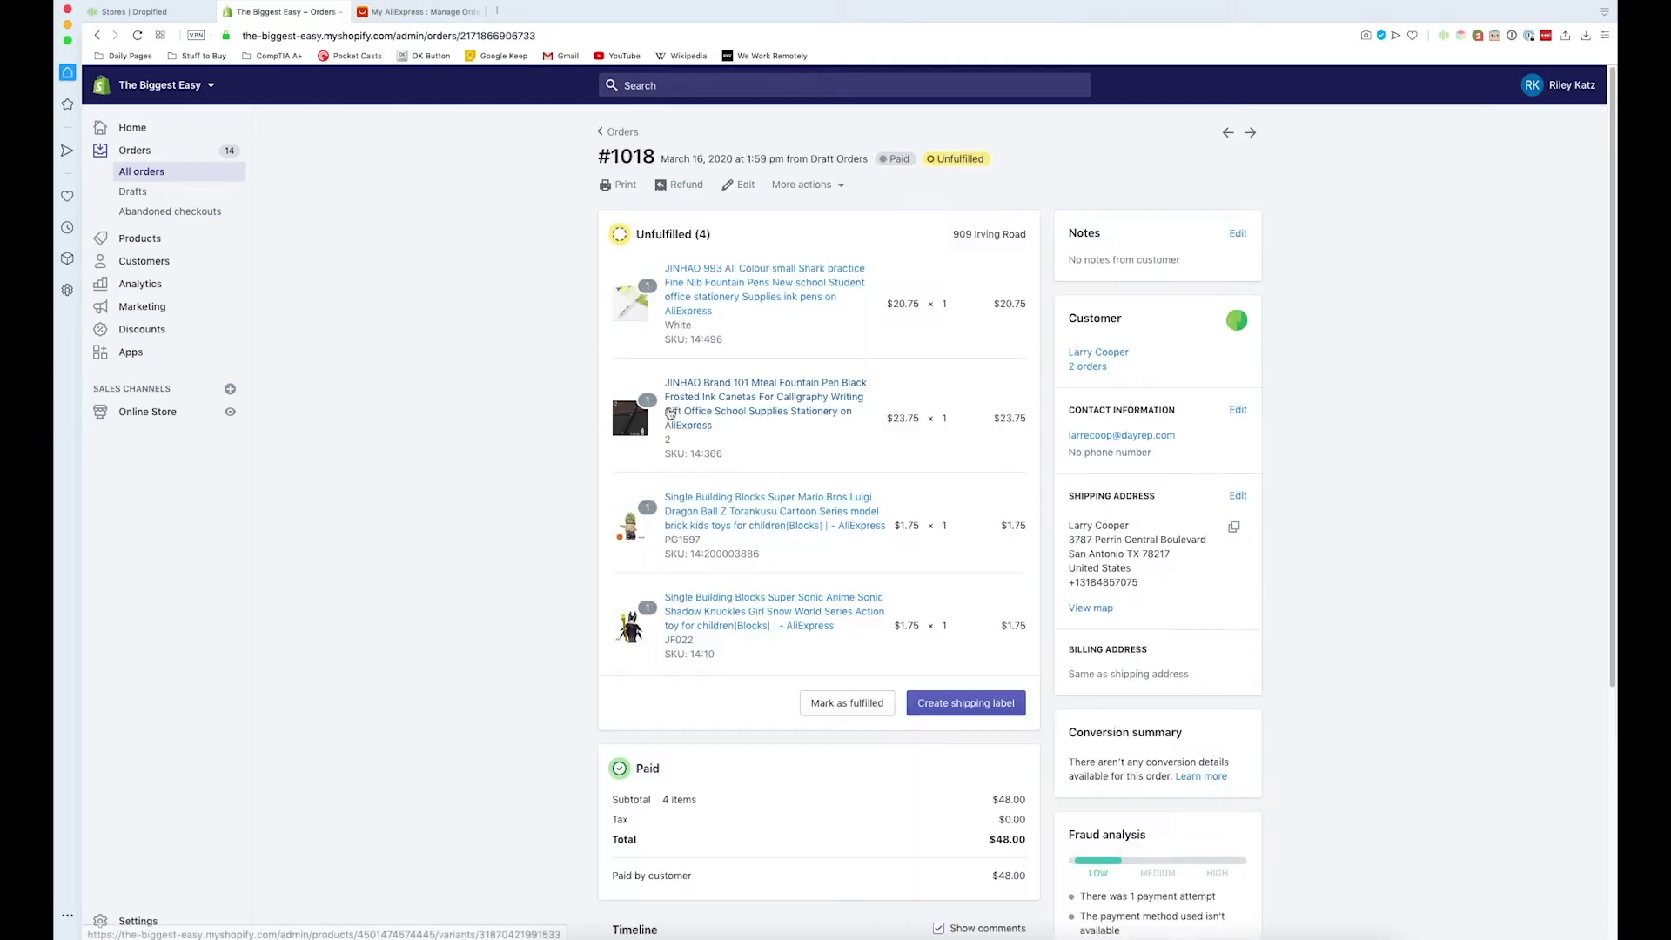
pyautogui.press('super+bracketleft')
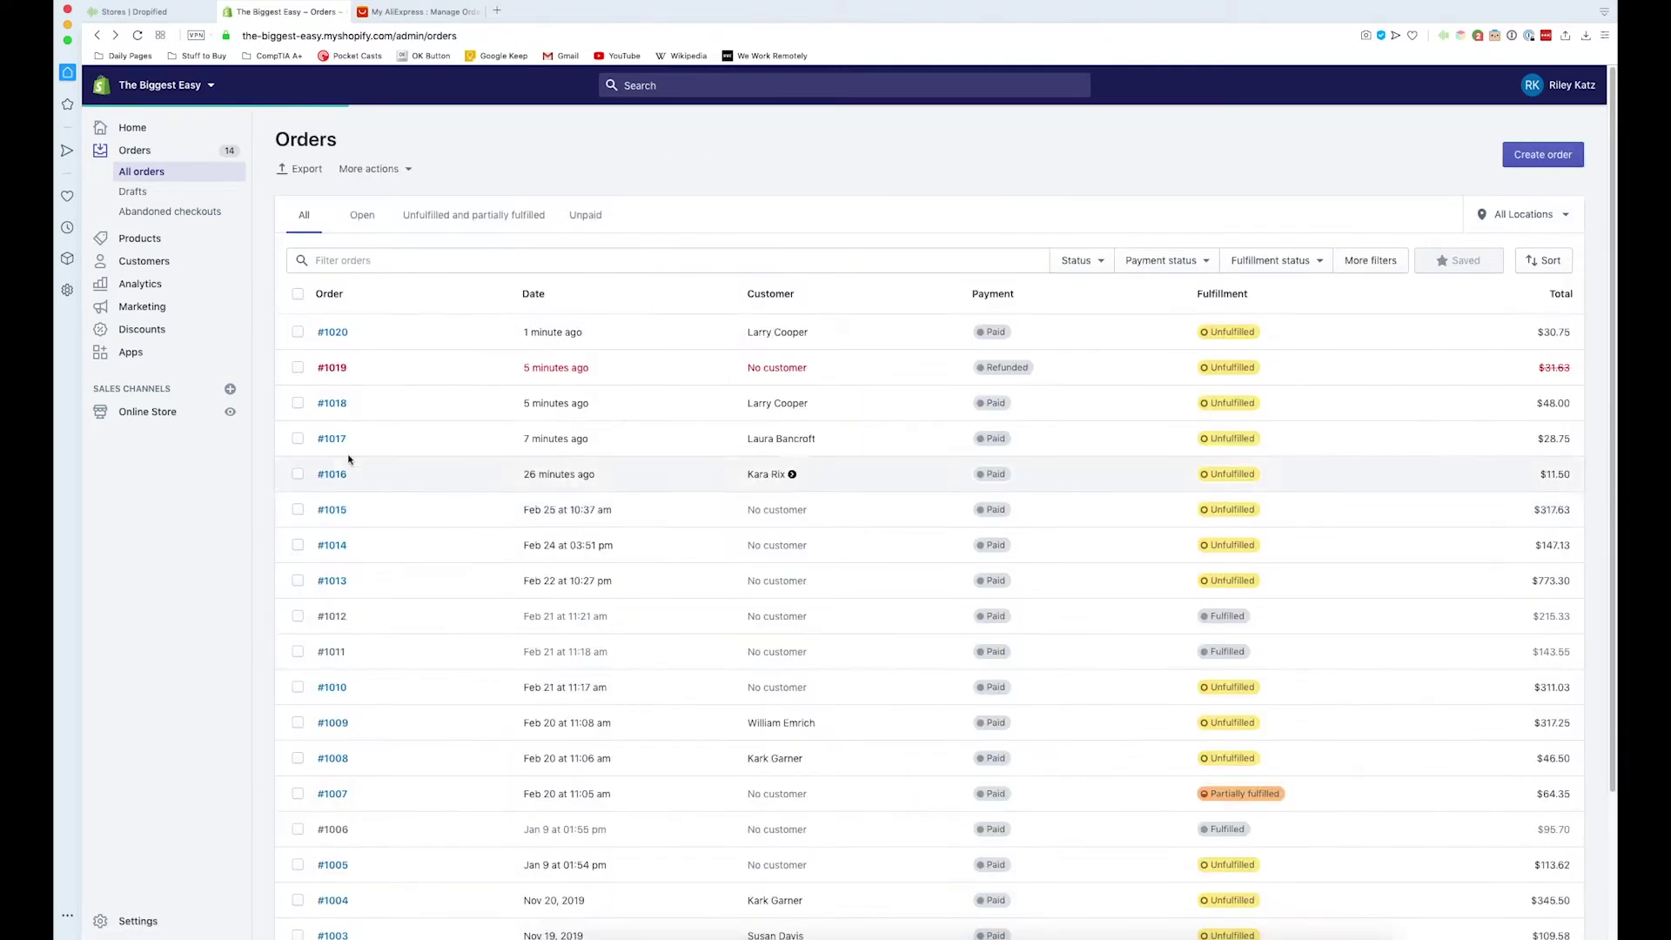
pyautogui.click(335, 439)
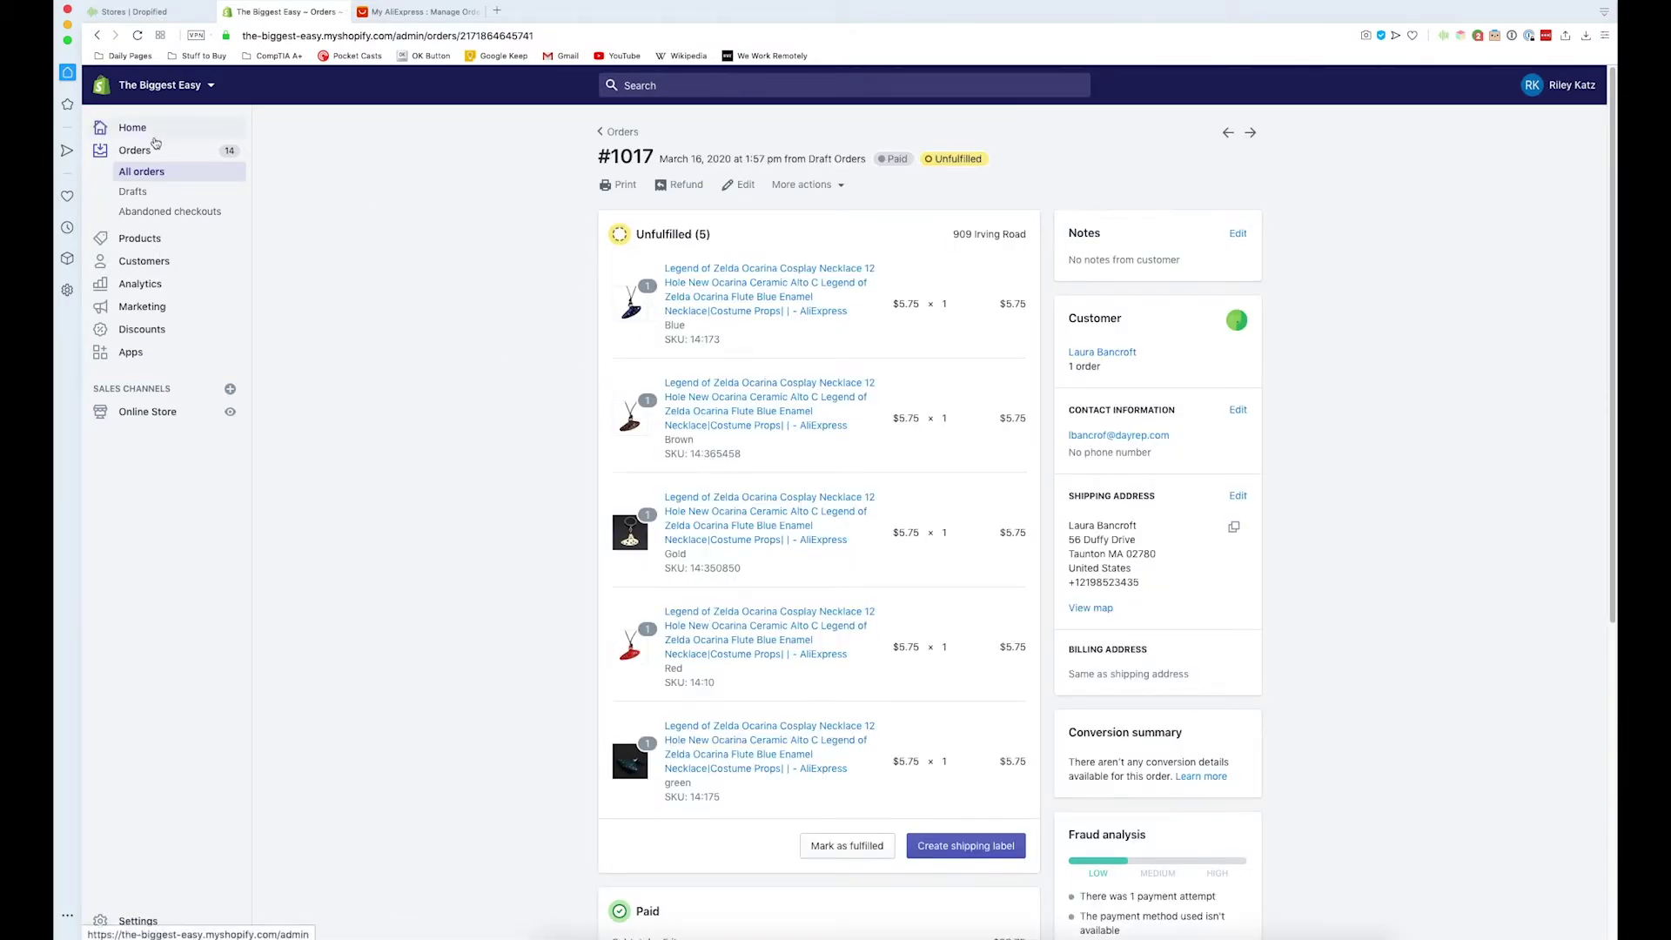
pyautogui.click(135, 127)
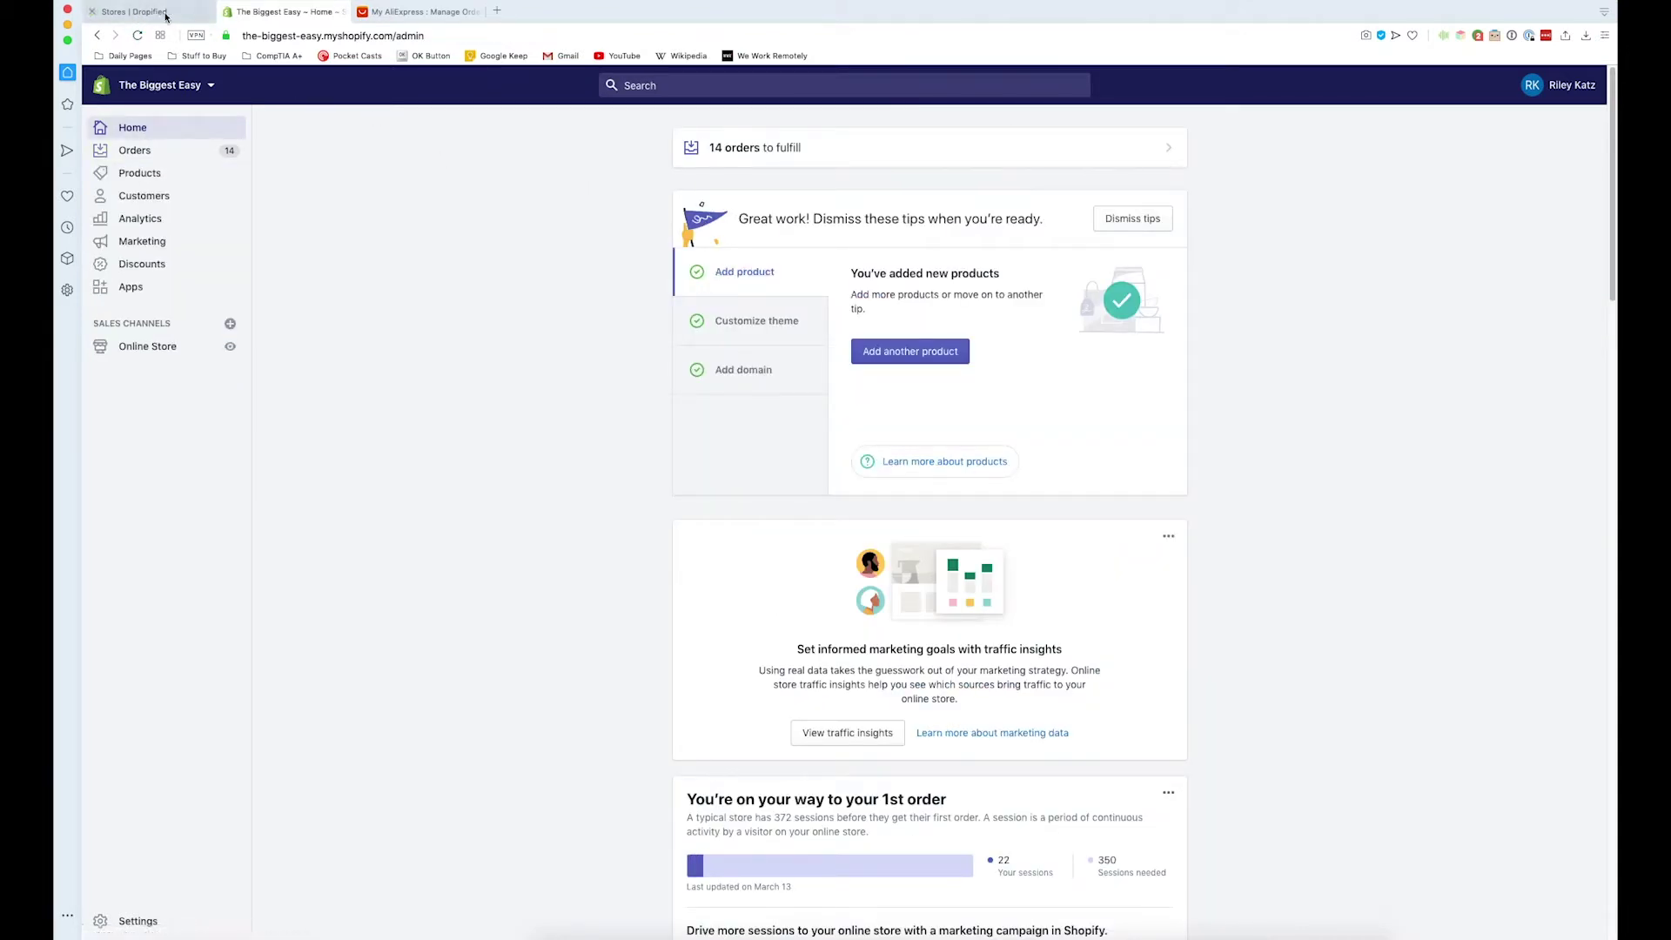
# Confirm AliExpress My Orders is empty, close it, and open Dropified's Place Orders page.
pyautogui.click(418, 12)
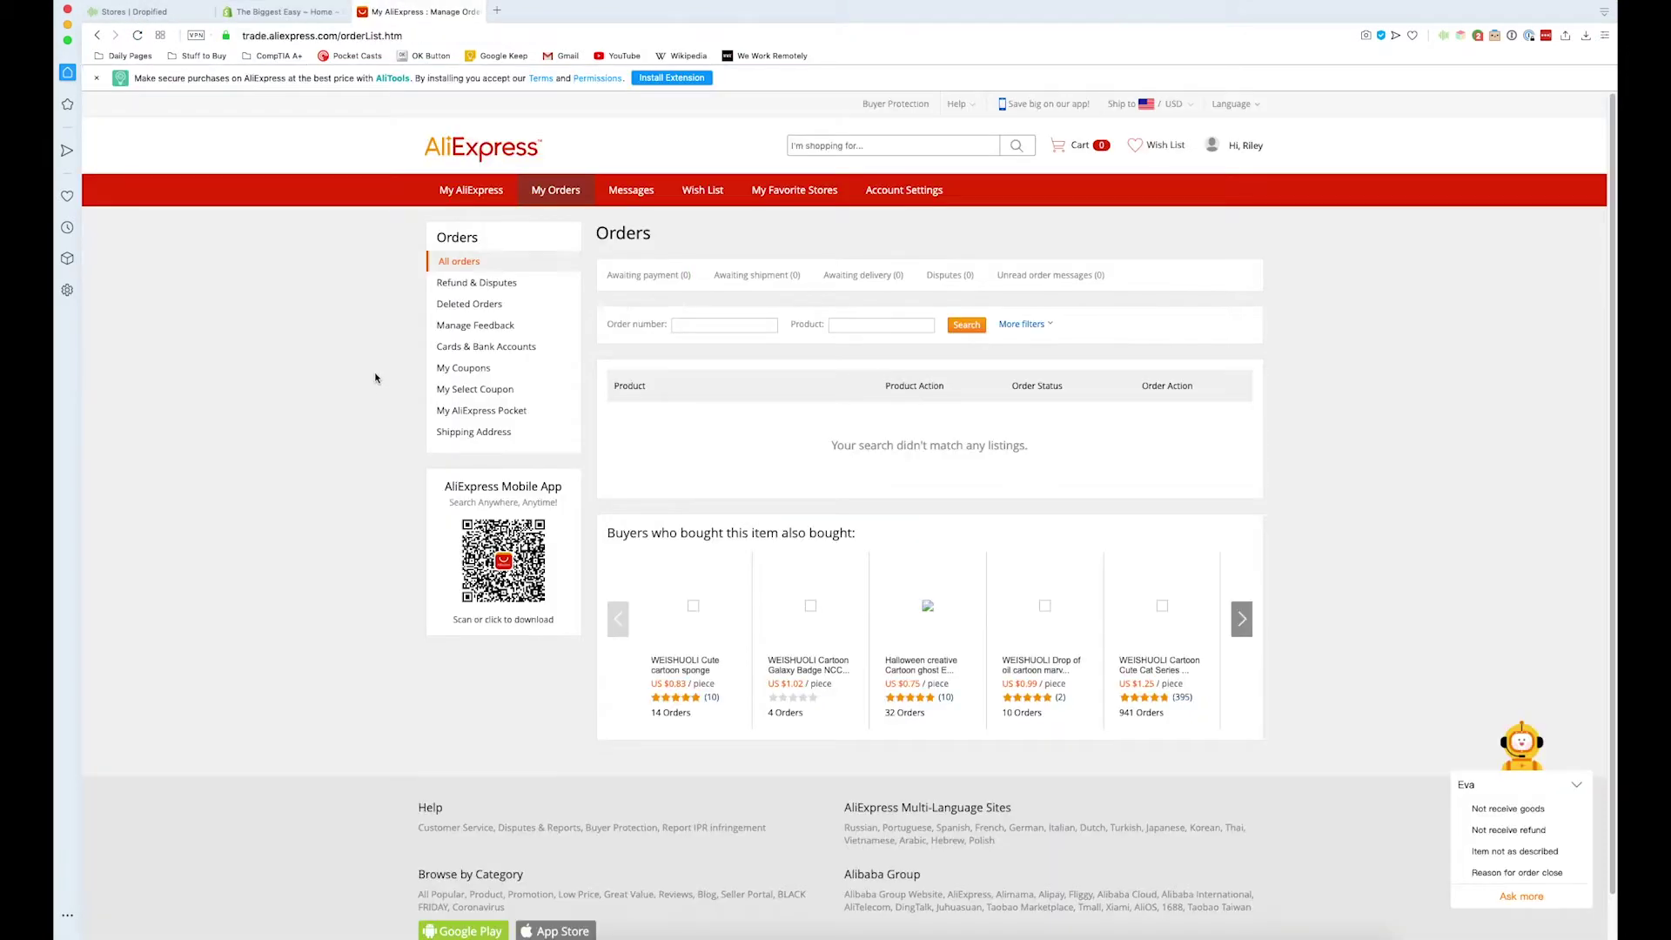
pyautogui.click(362, 12)
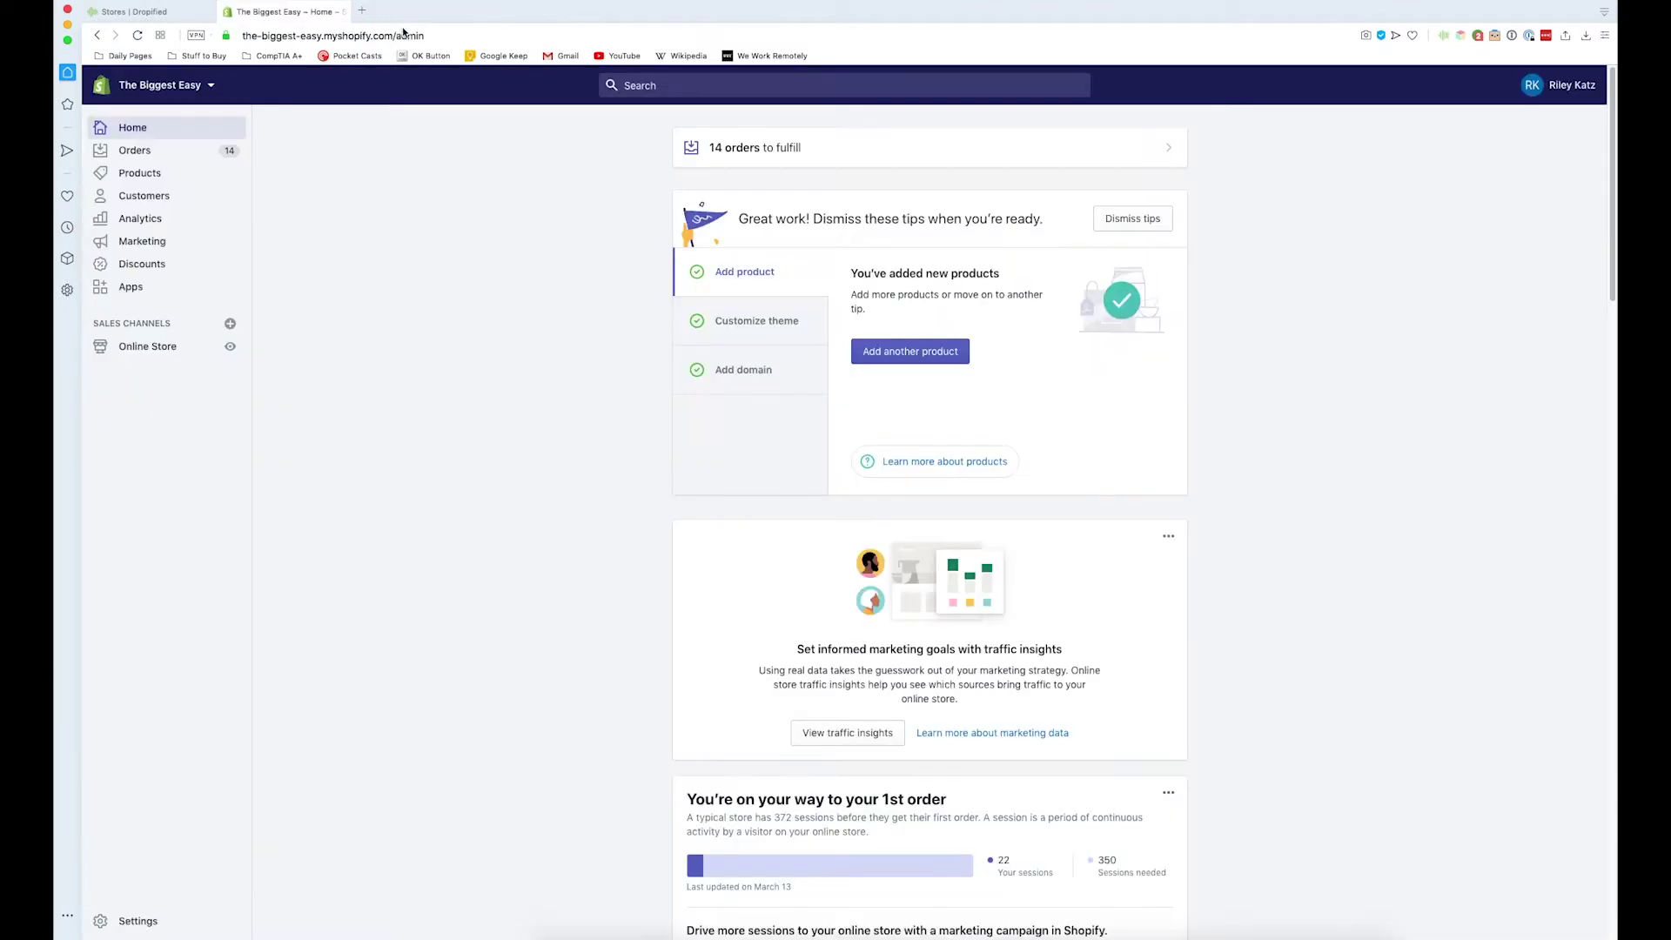
pyautogui.click(146, 14)
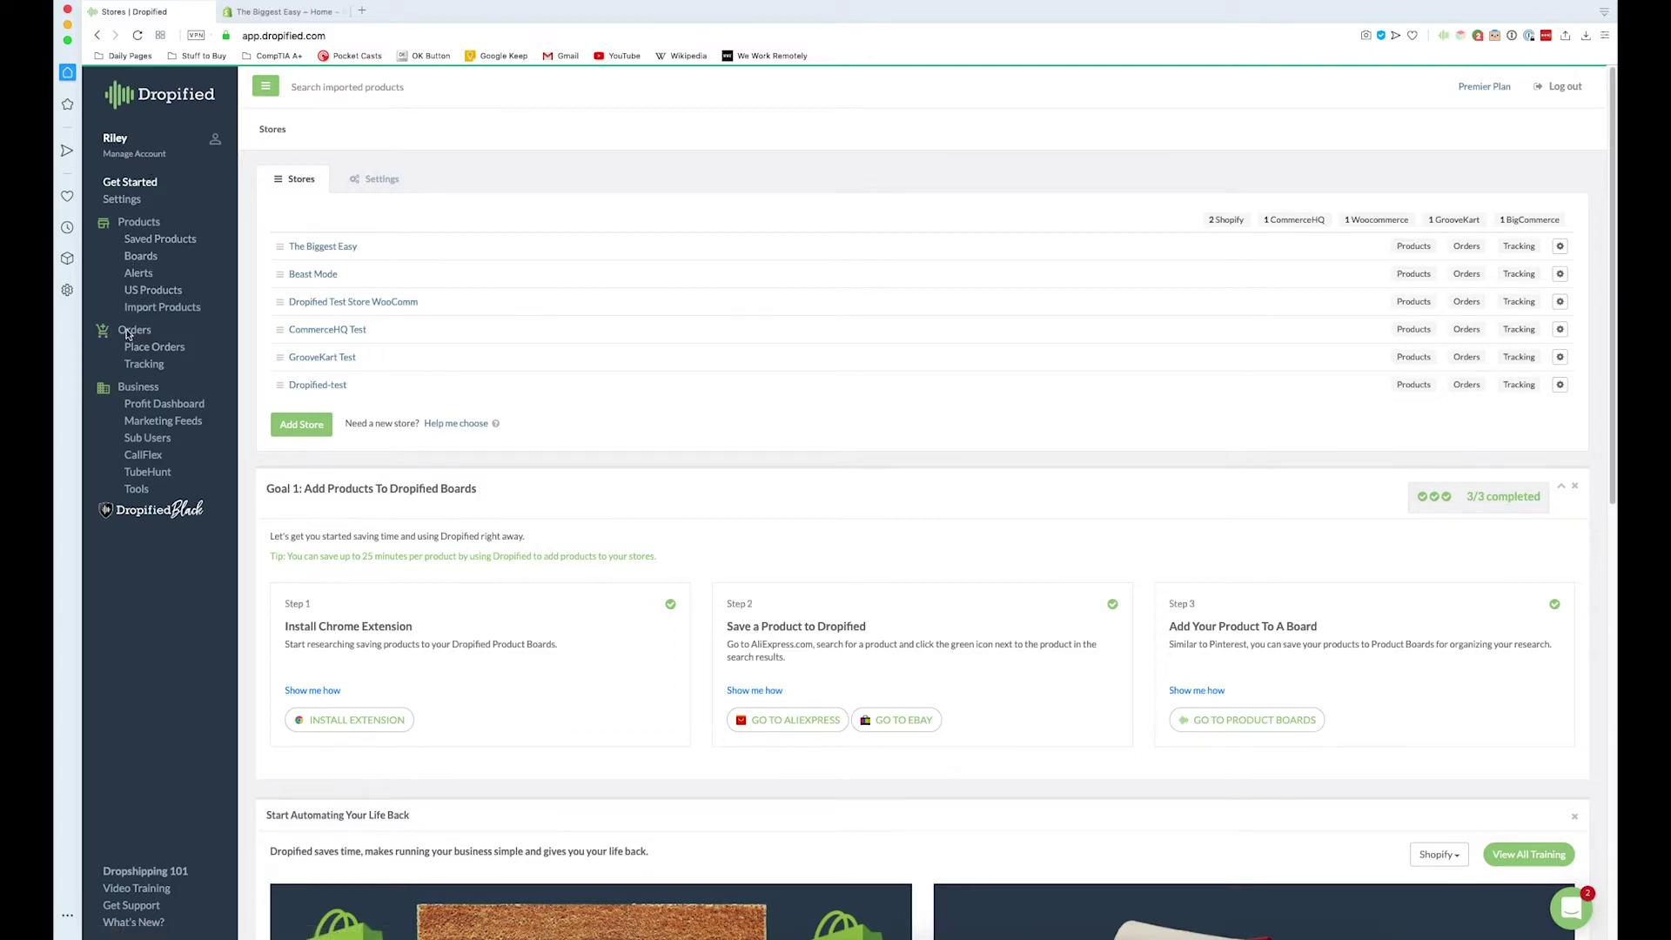
pyautogui.click(150, 346)
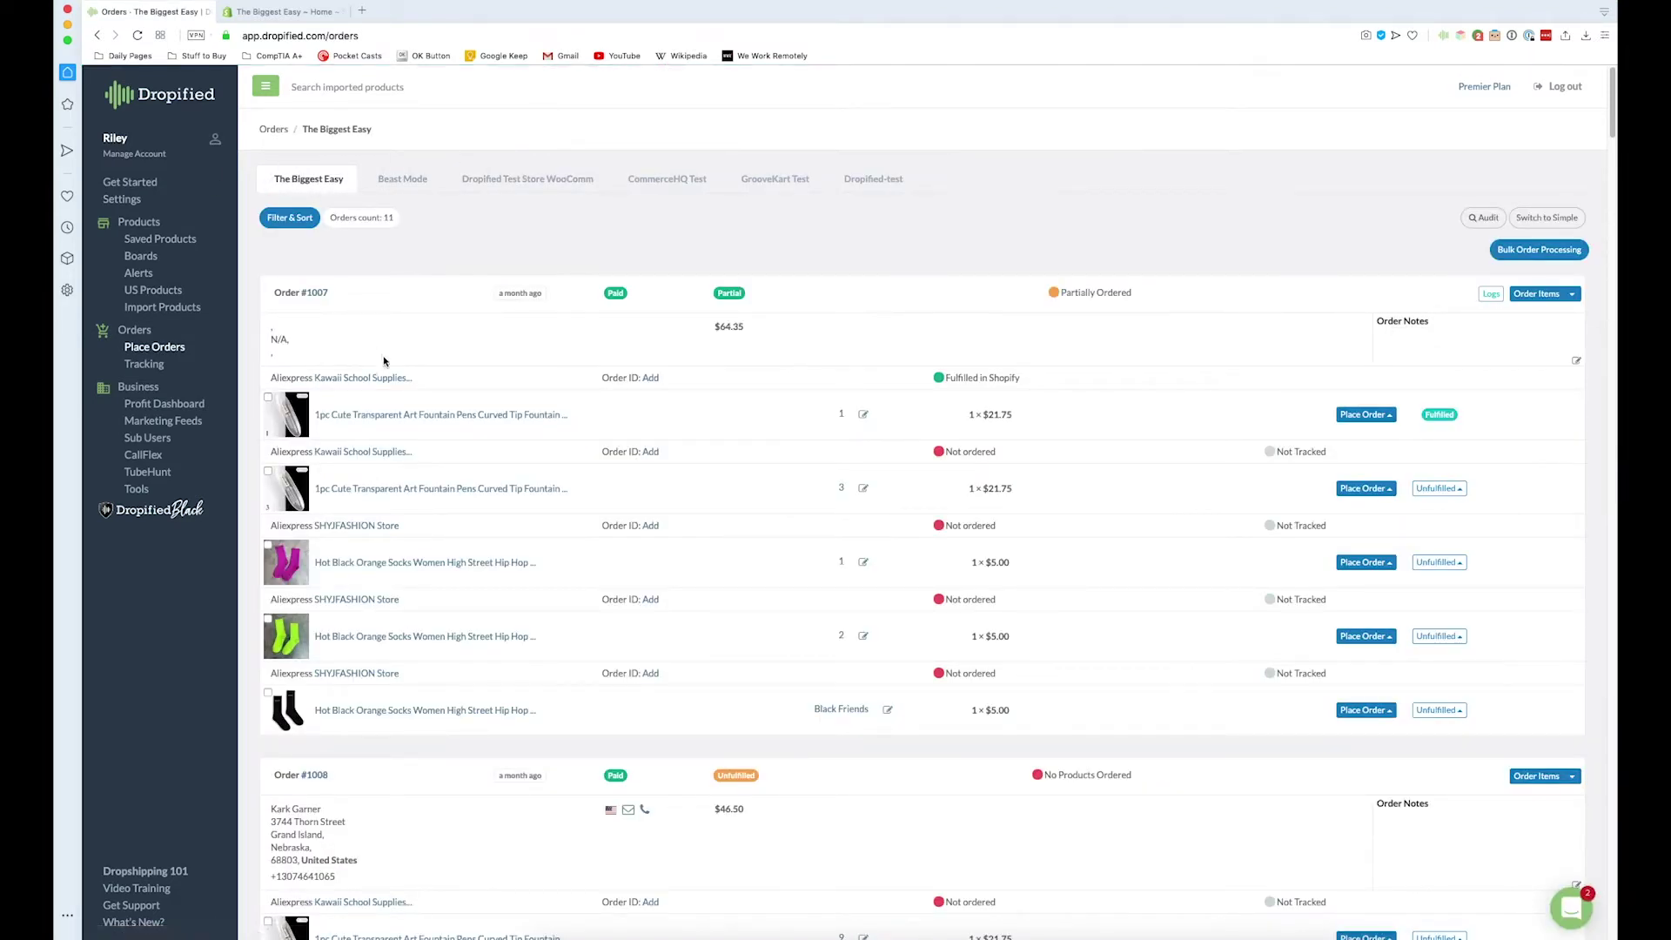
# Scroll through The Biggest Easy's 11 pending orders, then launch Bulk Order Processing.
pyautogui.scroll(-1, 380, 348)
pyautogui.scroll(-1, 381, 348)
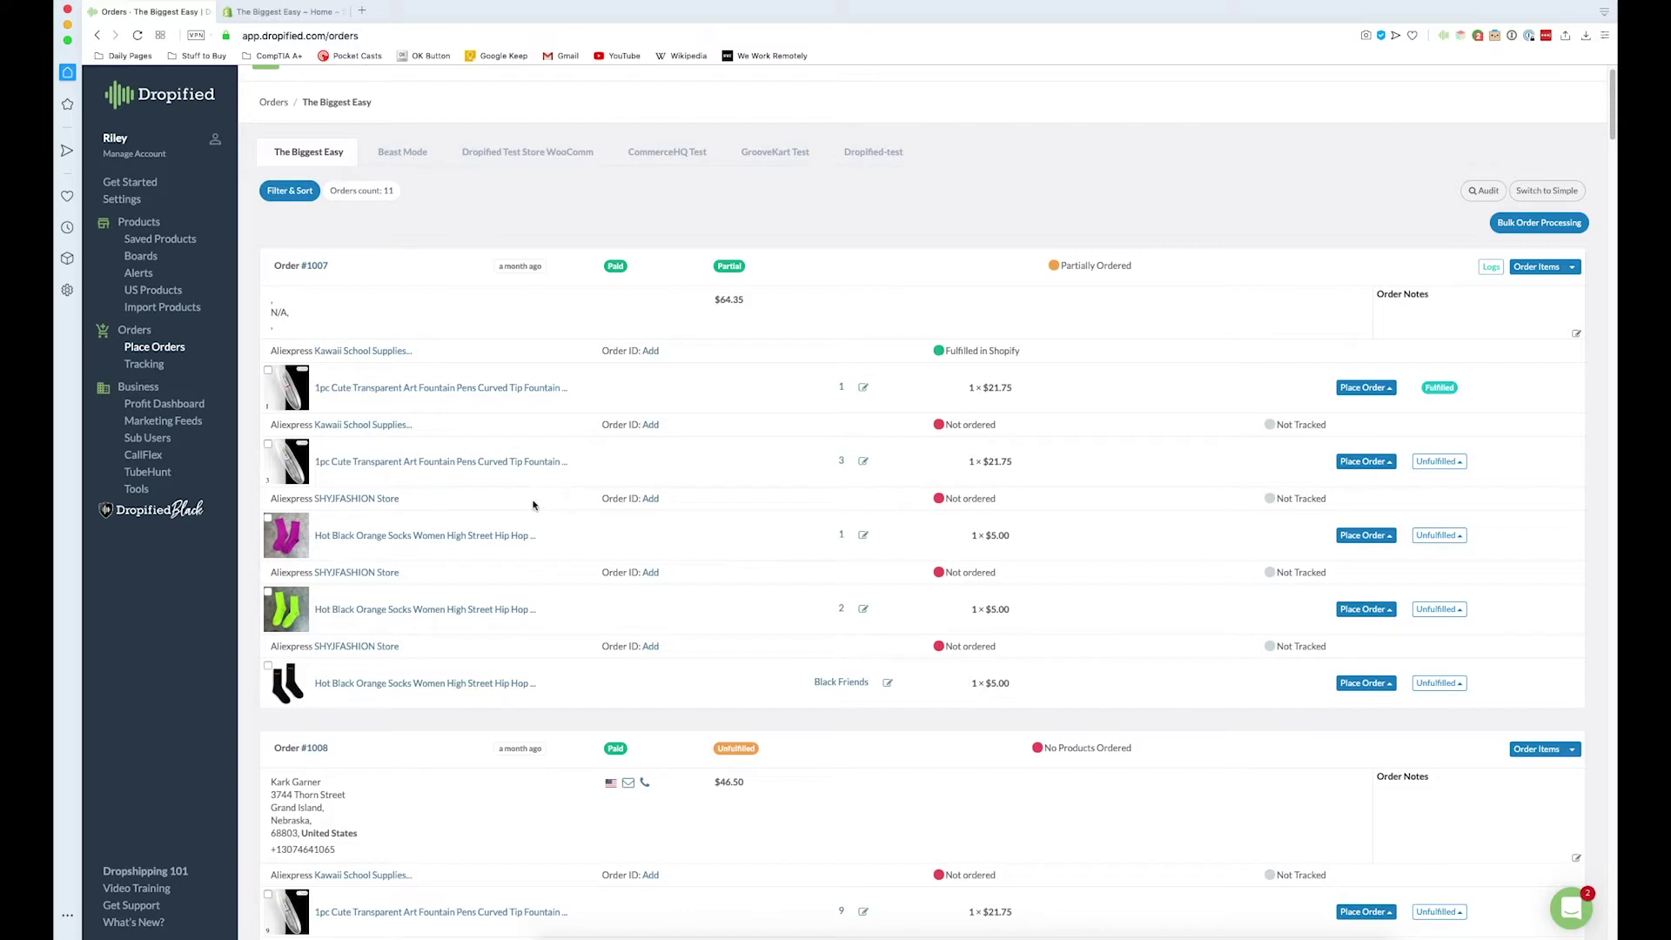
pyautogui.scroll(-20, 546, 434)
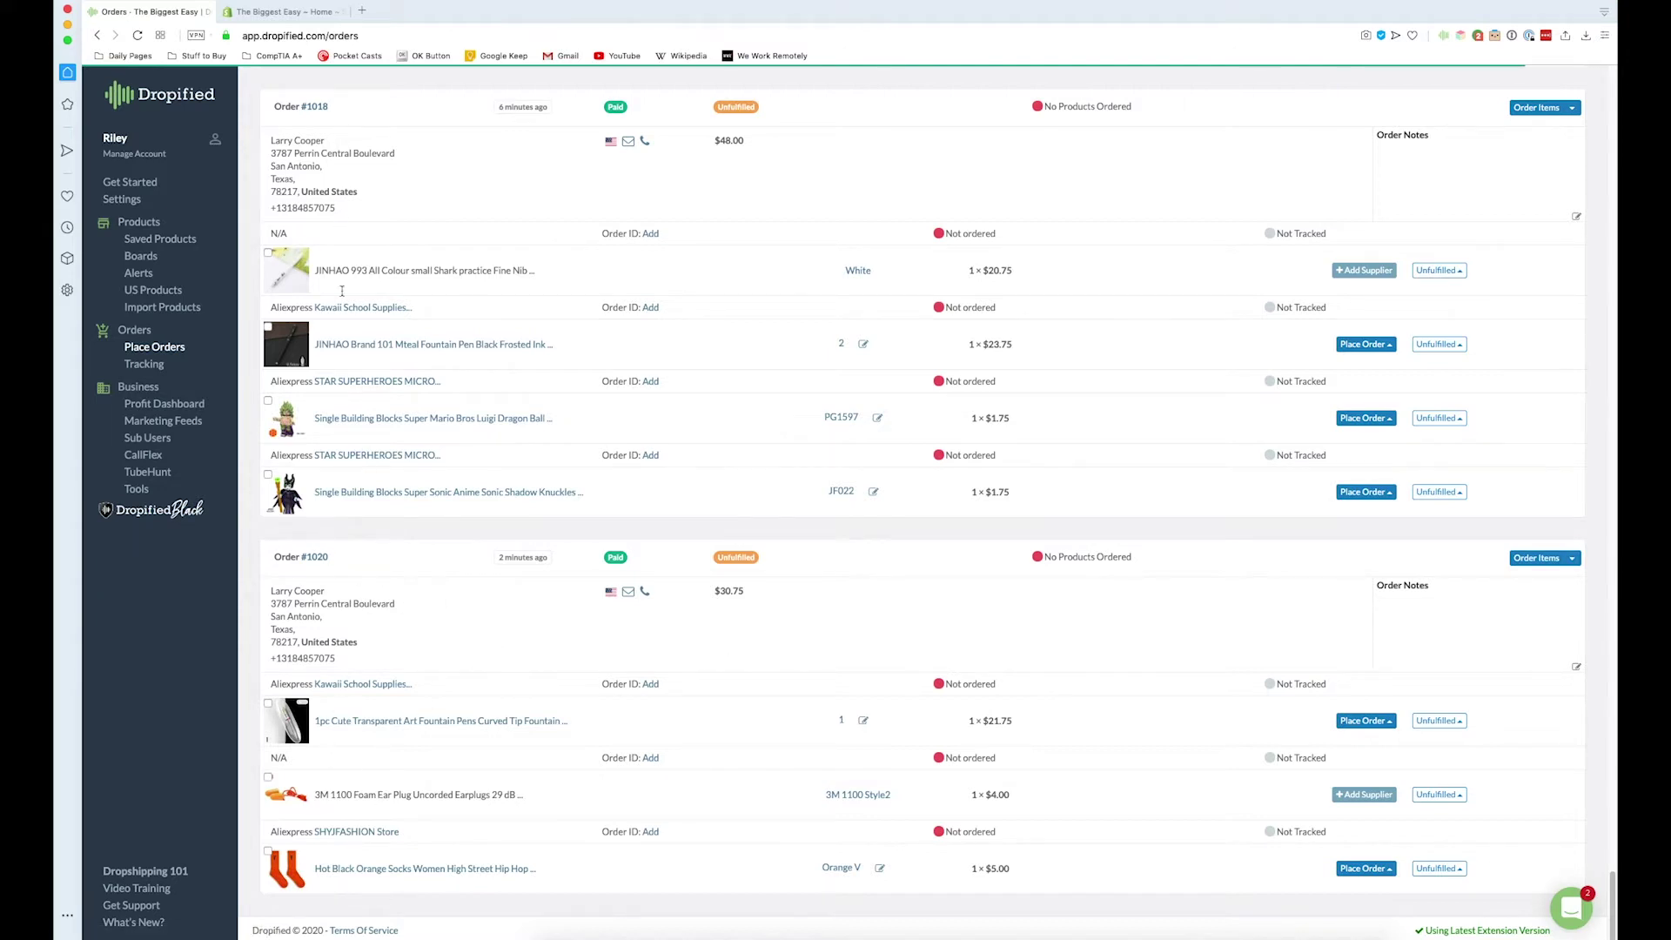
pyautogui.scroll(3, 347, 449)
pyautogui.scroll(3, 347, 449)
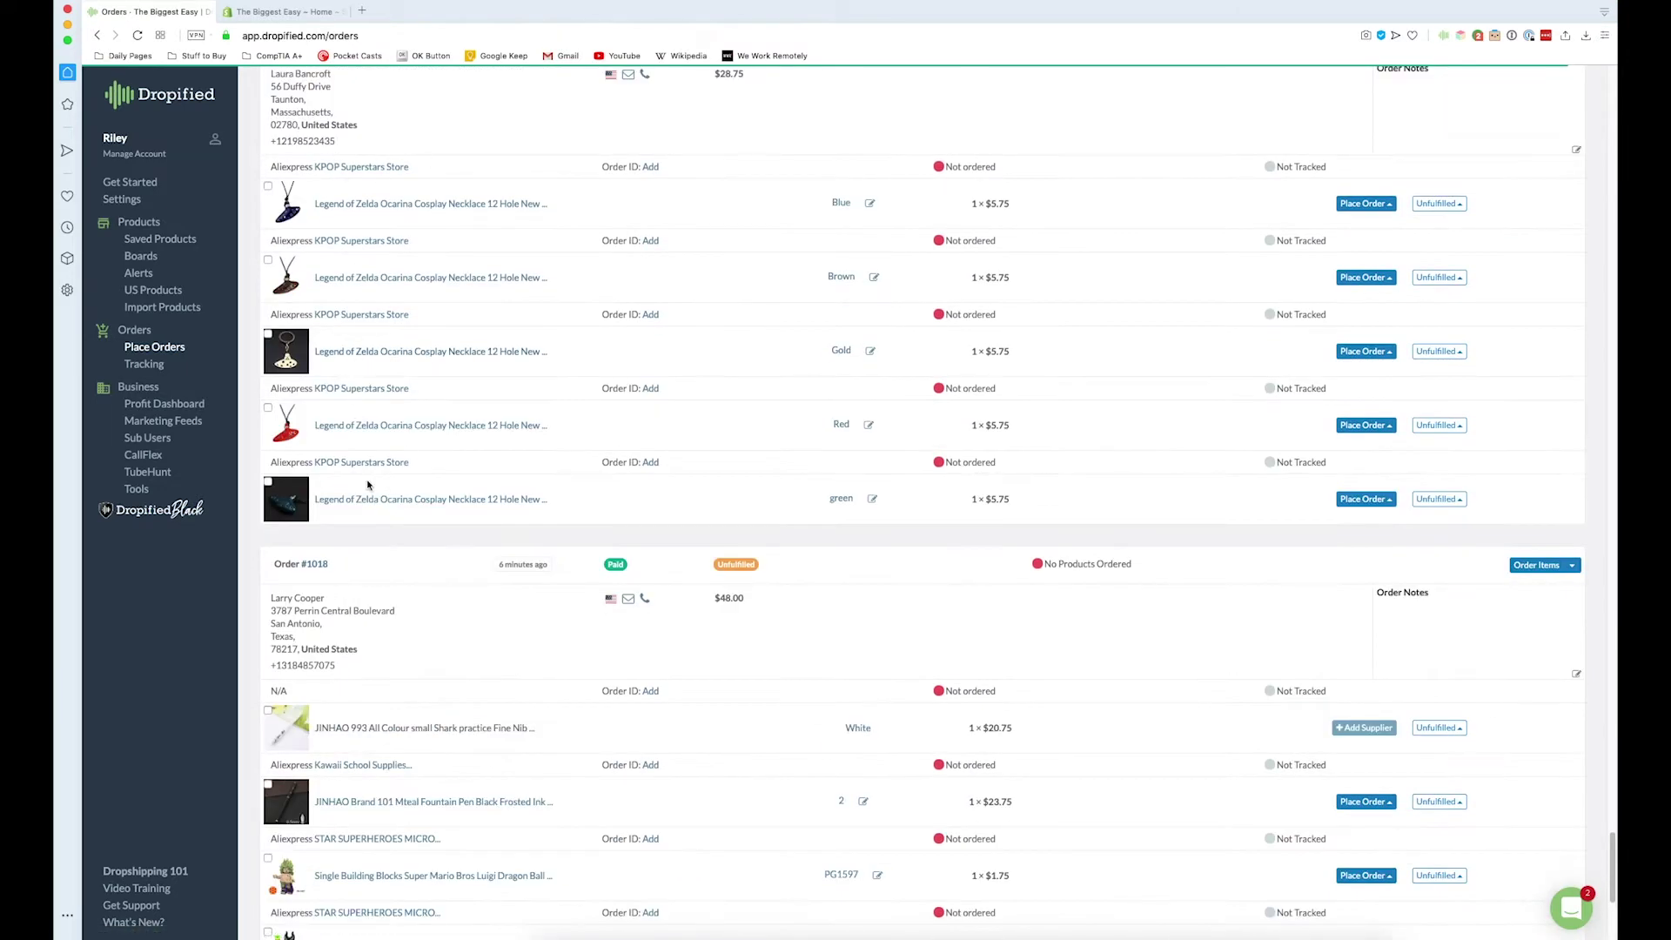
pyautogui.scroll(6, 464, 342)
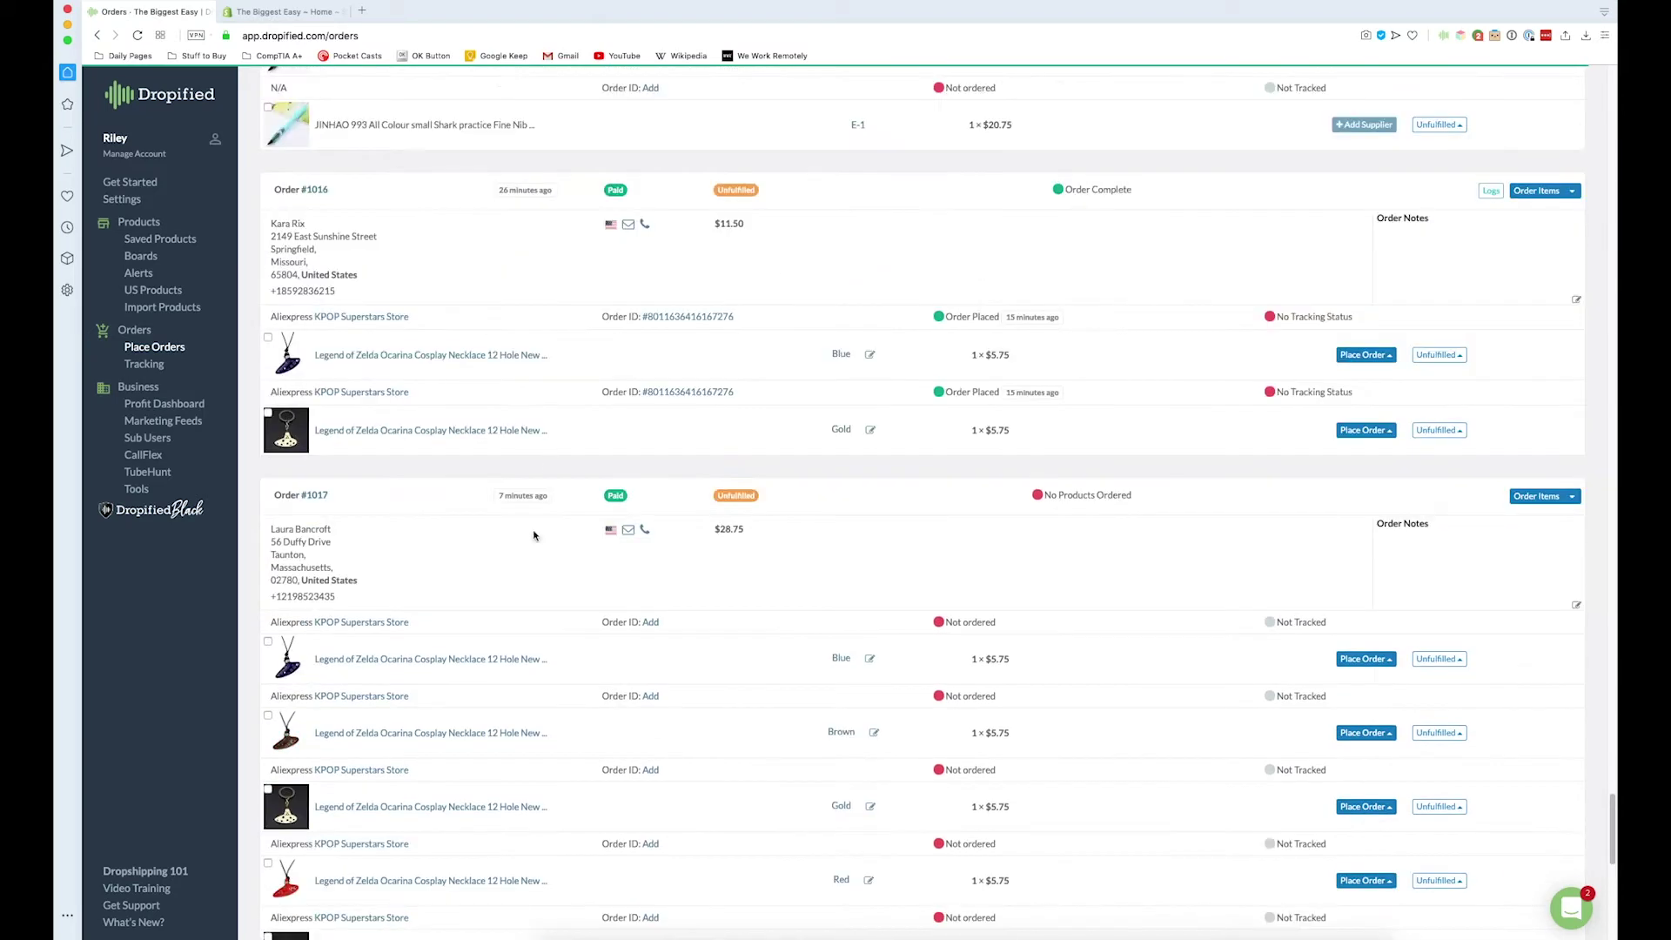
pyautogui.scroll(10, 566, 689)
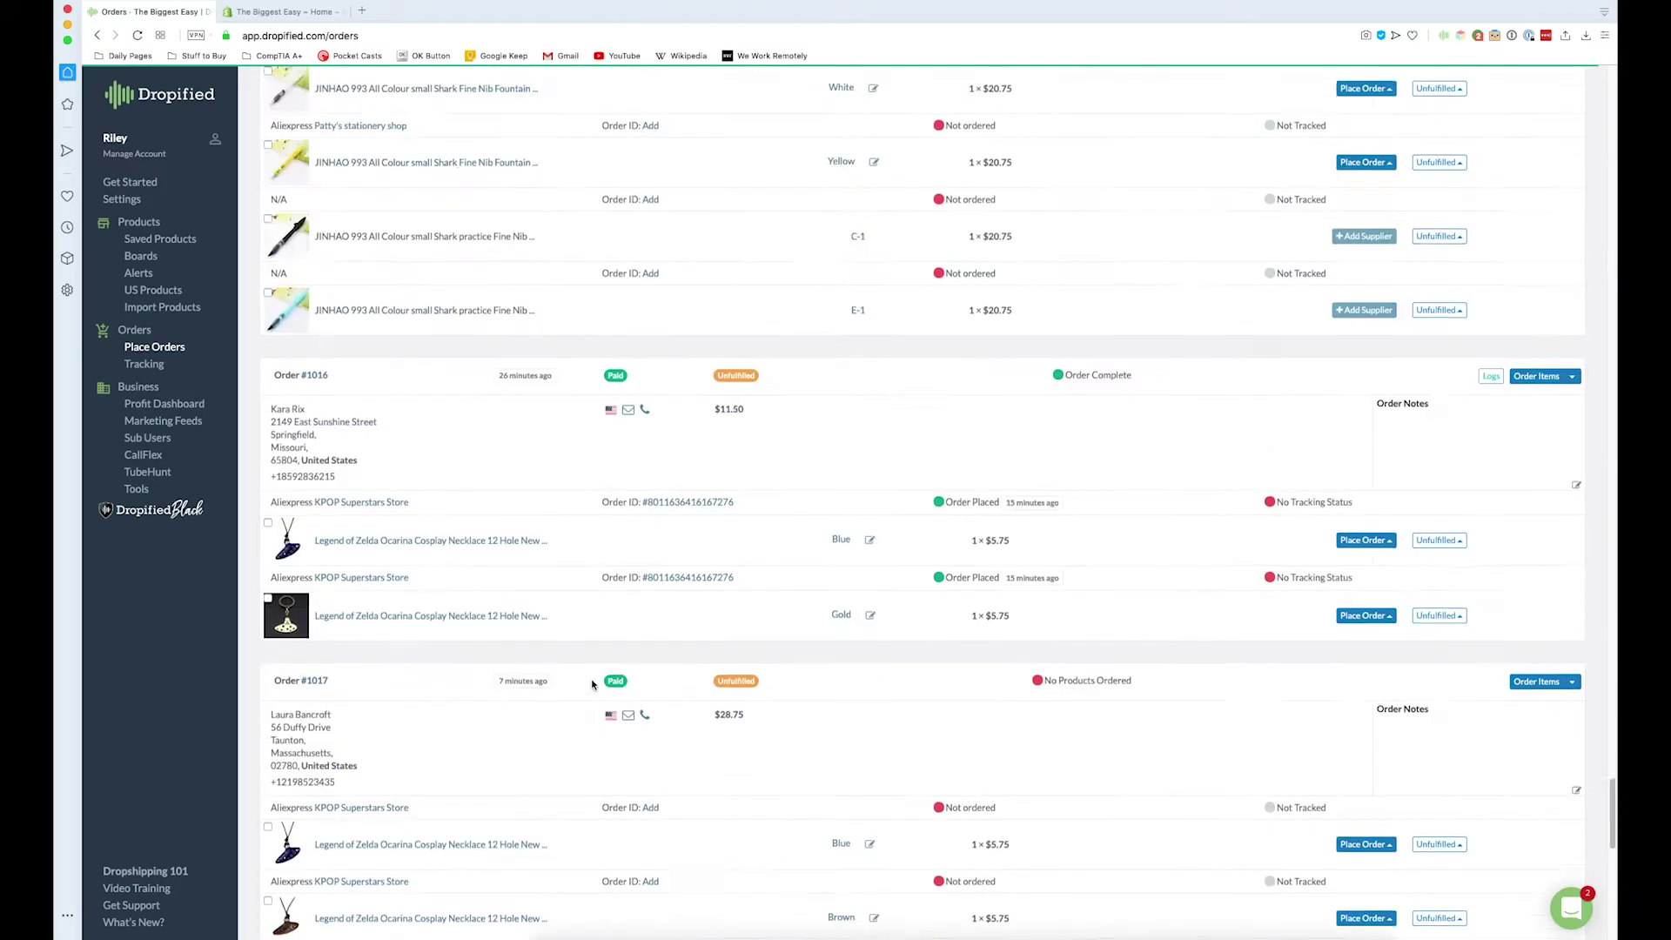
pyautogui.scroll(15, 592, 685)
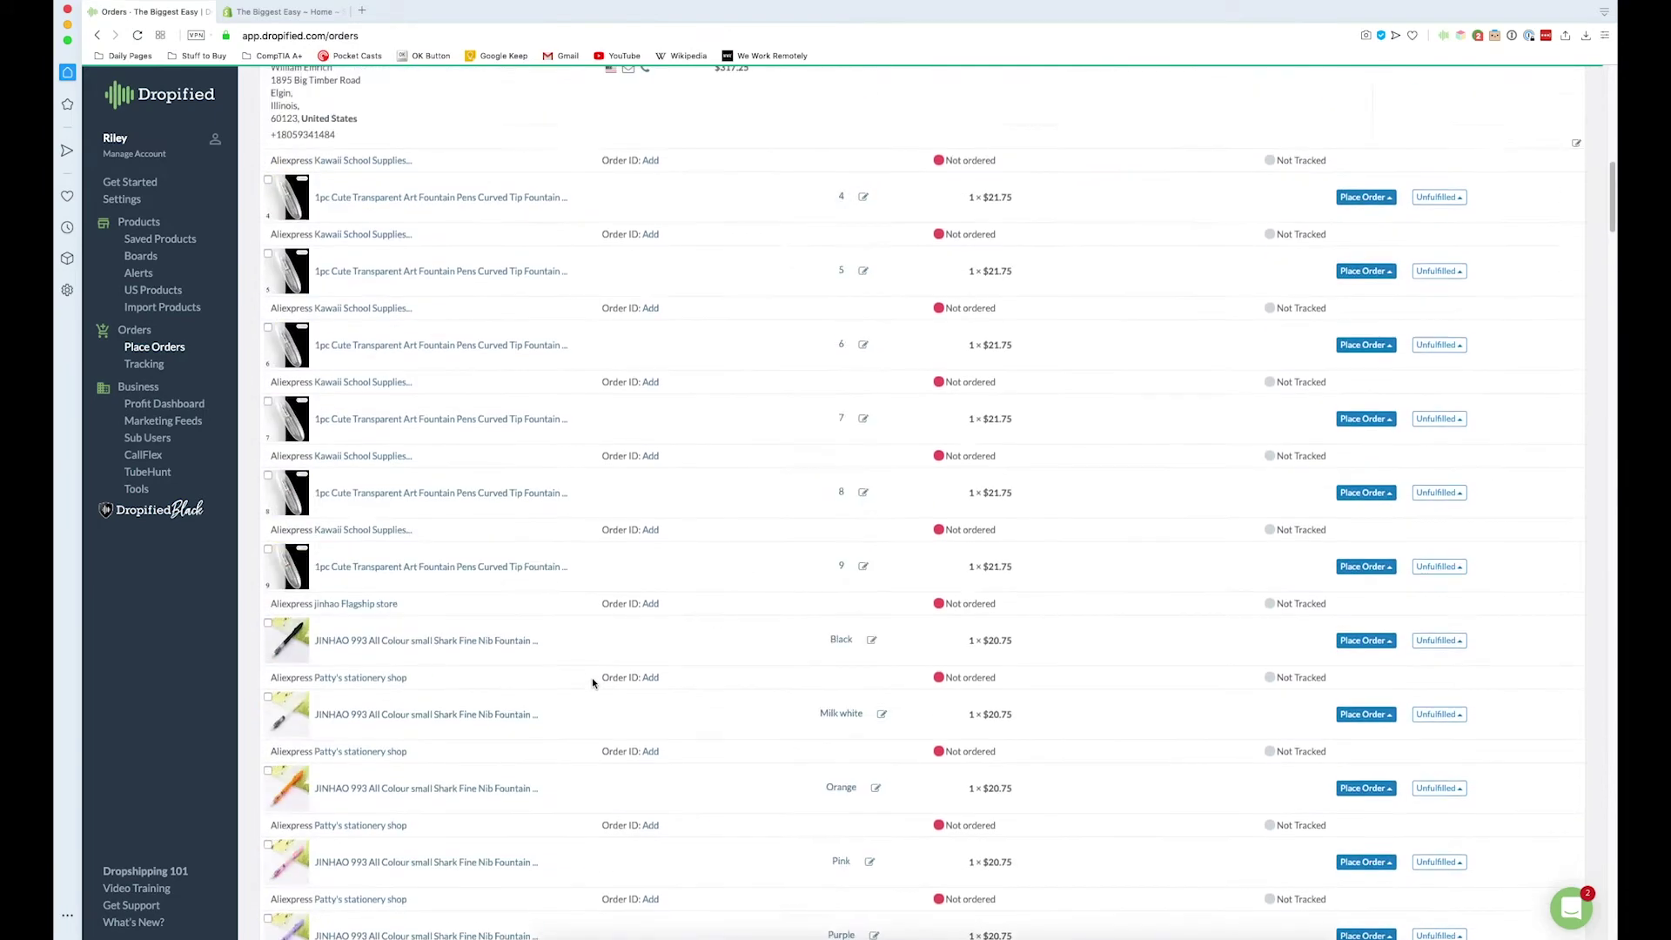
pyautogui.scroll(8, 593, 683)
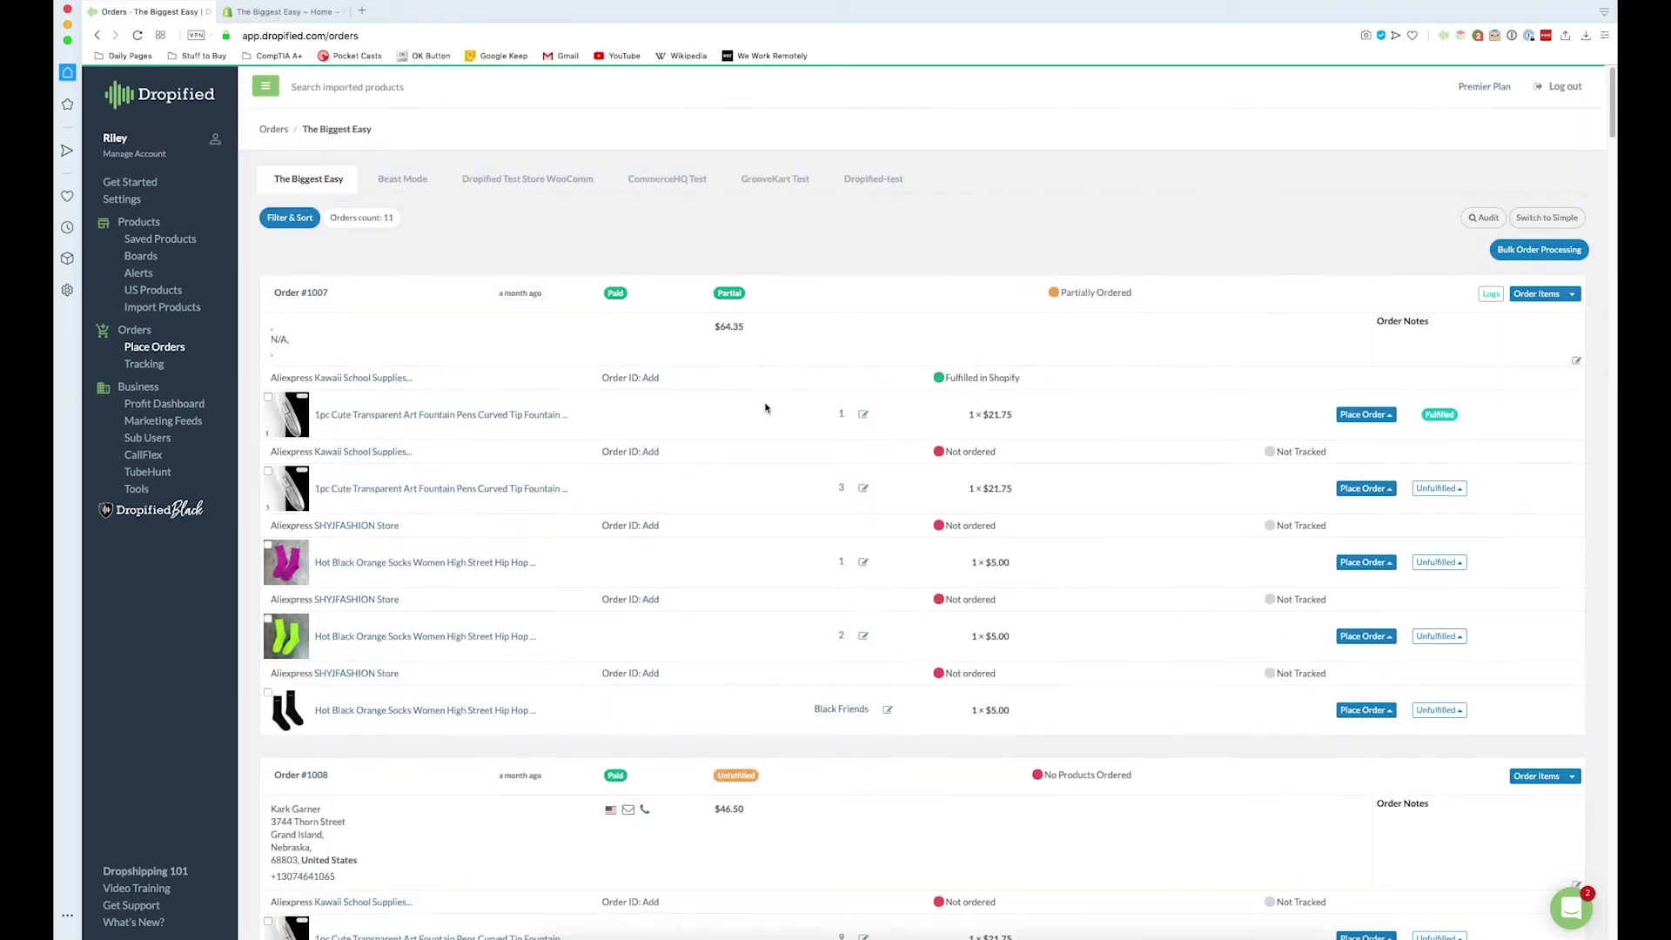
pyautogui.click(1531, 258)
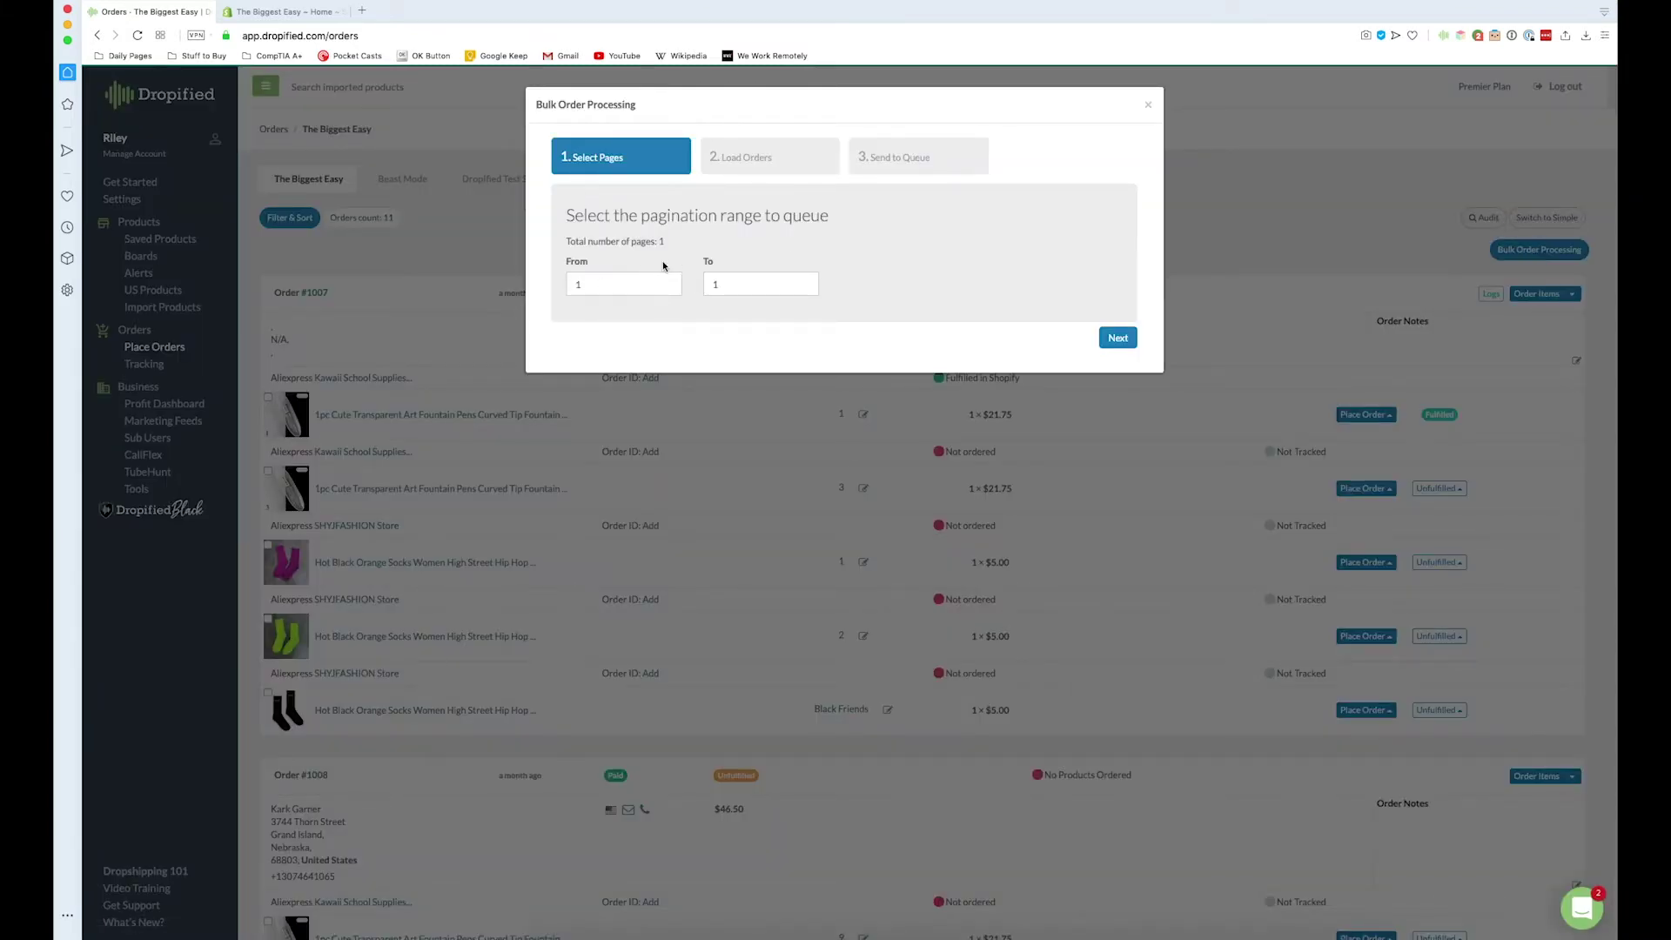
# Load orders from page 1 of 1 and start placing the 5 queued orders.
pyautogui.click(1114, 341)
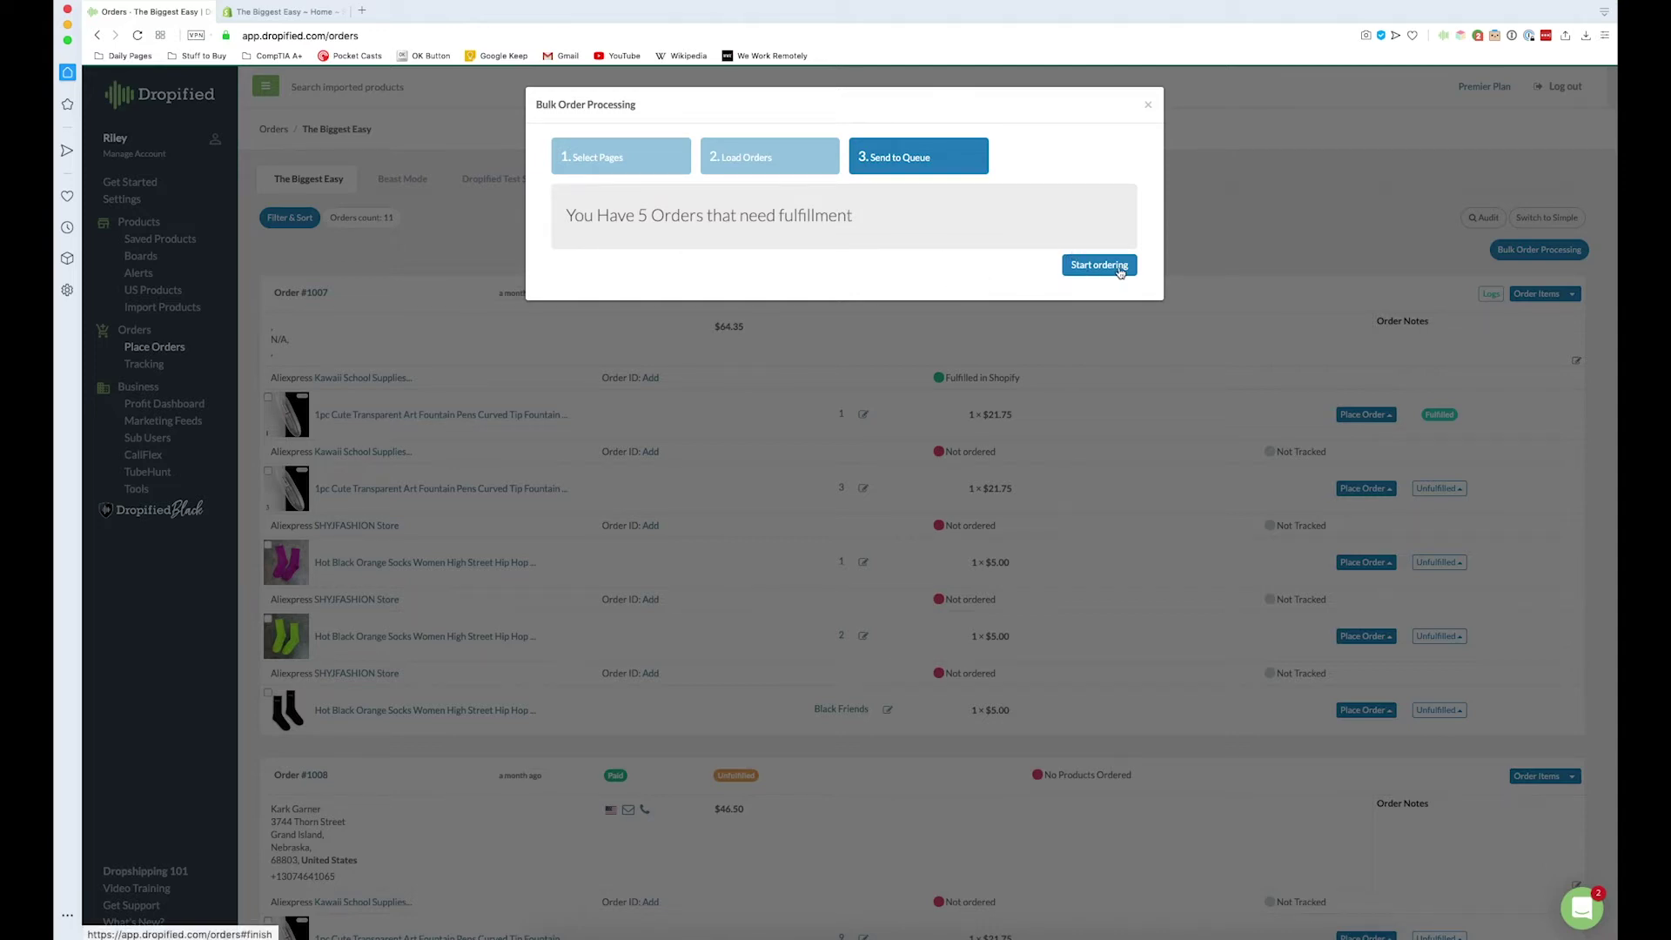
pyautogui.click(1093, 267)
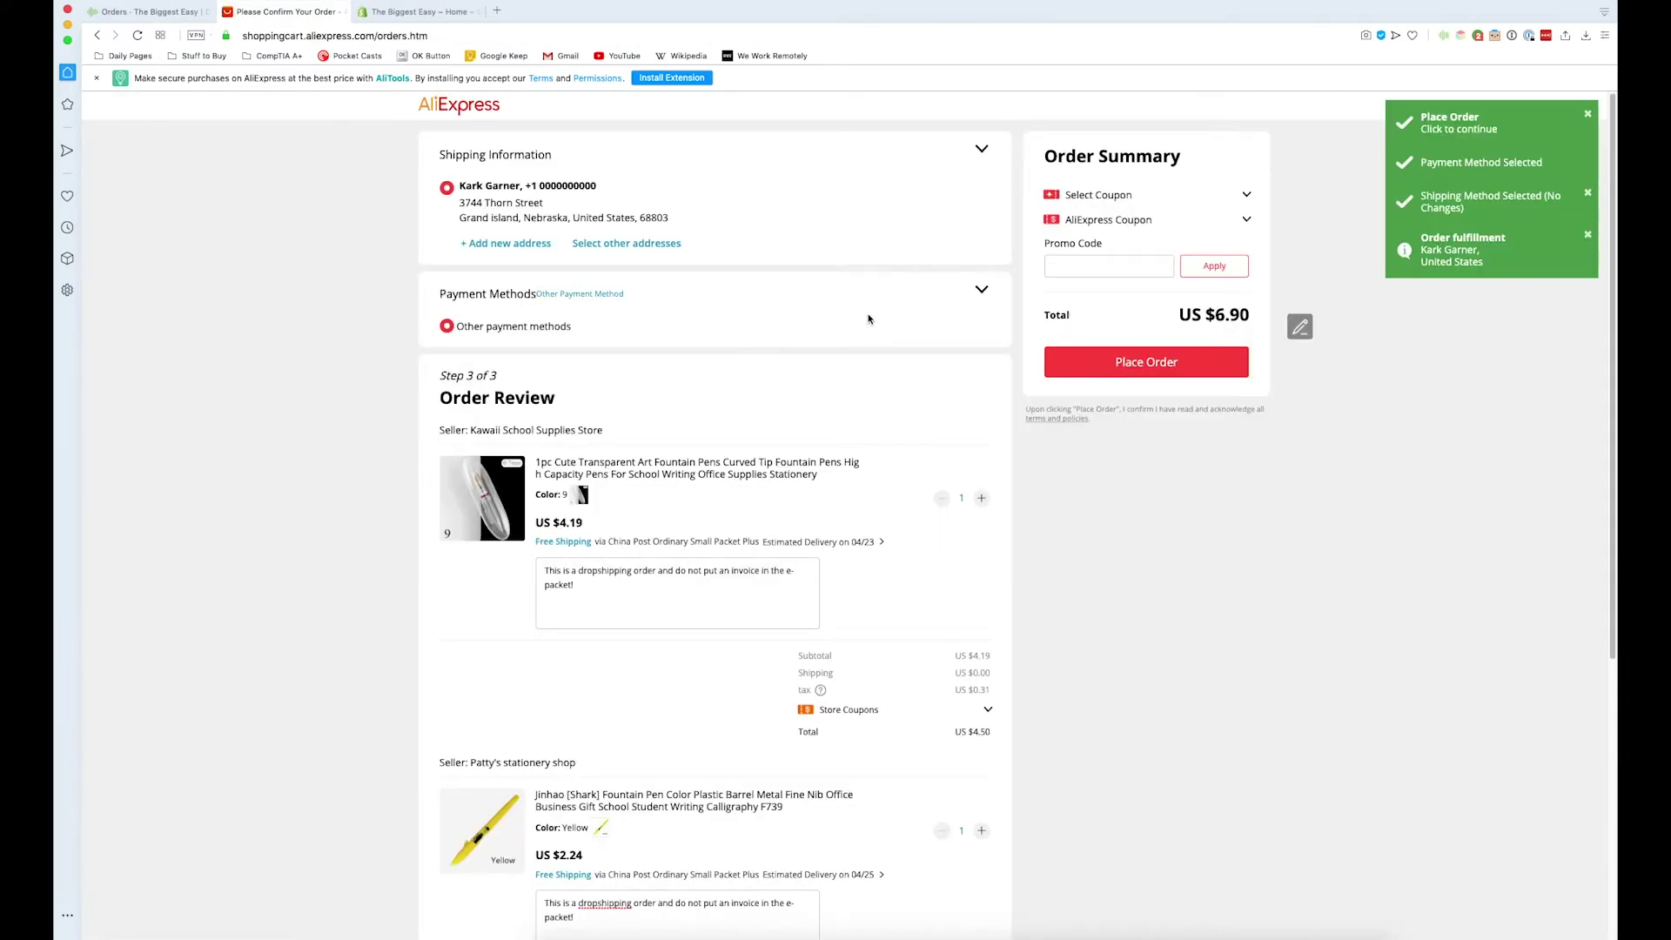
# Expand the payment method choices on the US $6.90 AliExpress checkout.
pyautogui.click(981, 293)
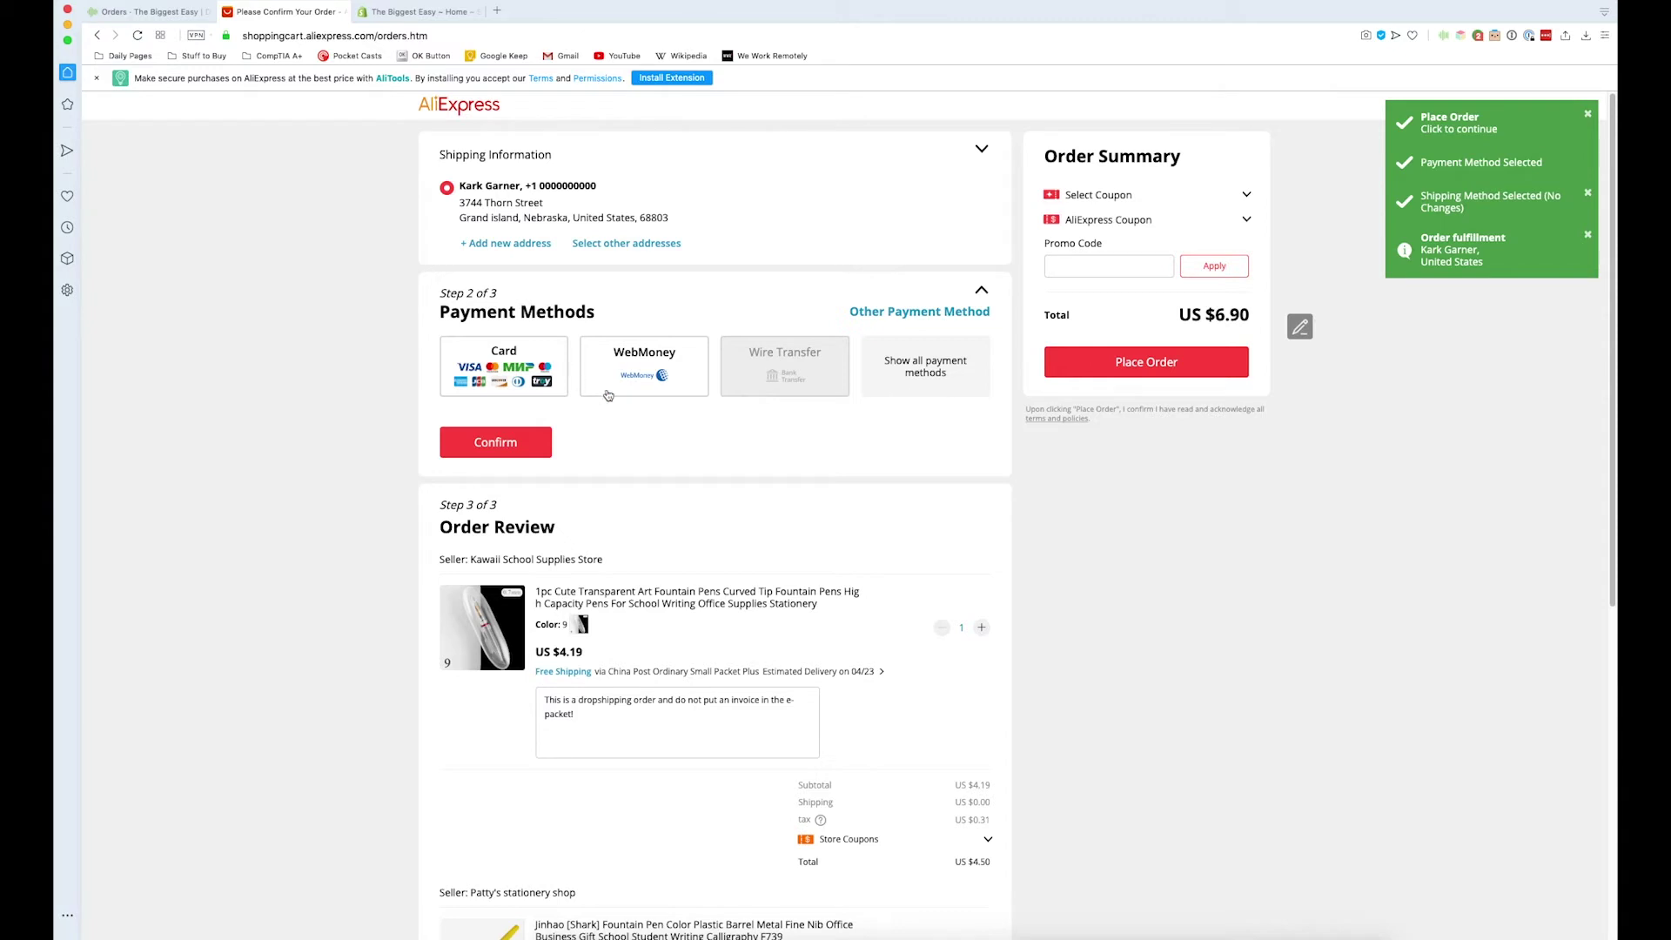
# Pay by Card and place the US $6.90 fountain-pen order.
pyautogui.click(488, 377)
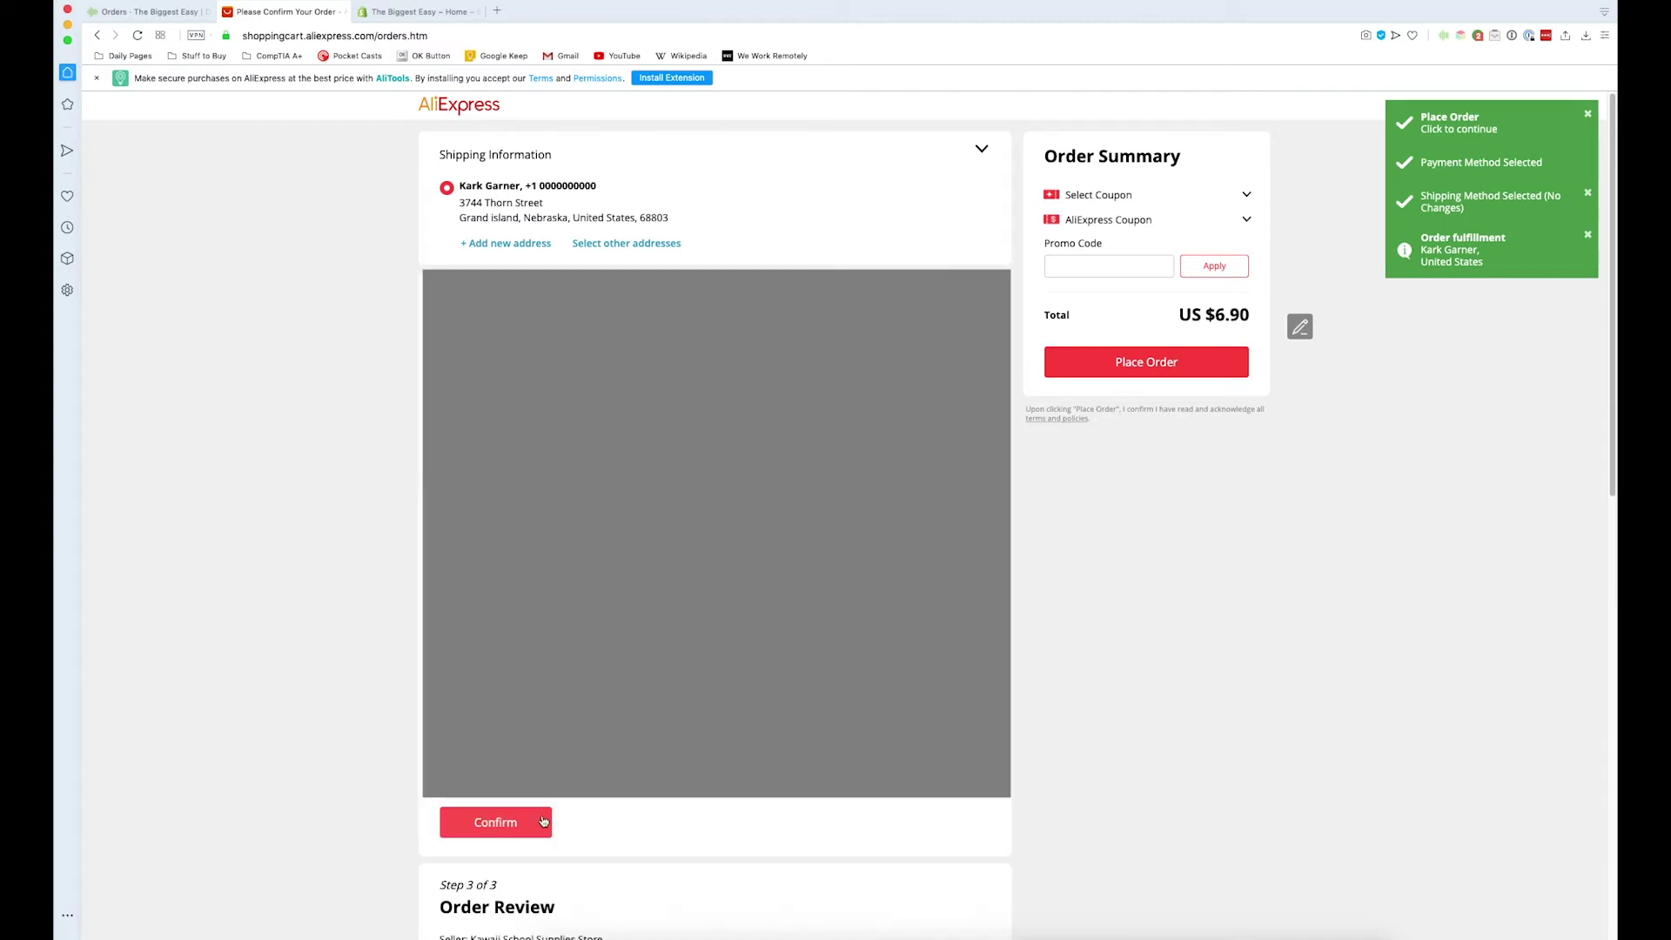
pyautogui.click(494, 824)
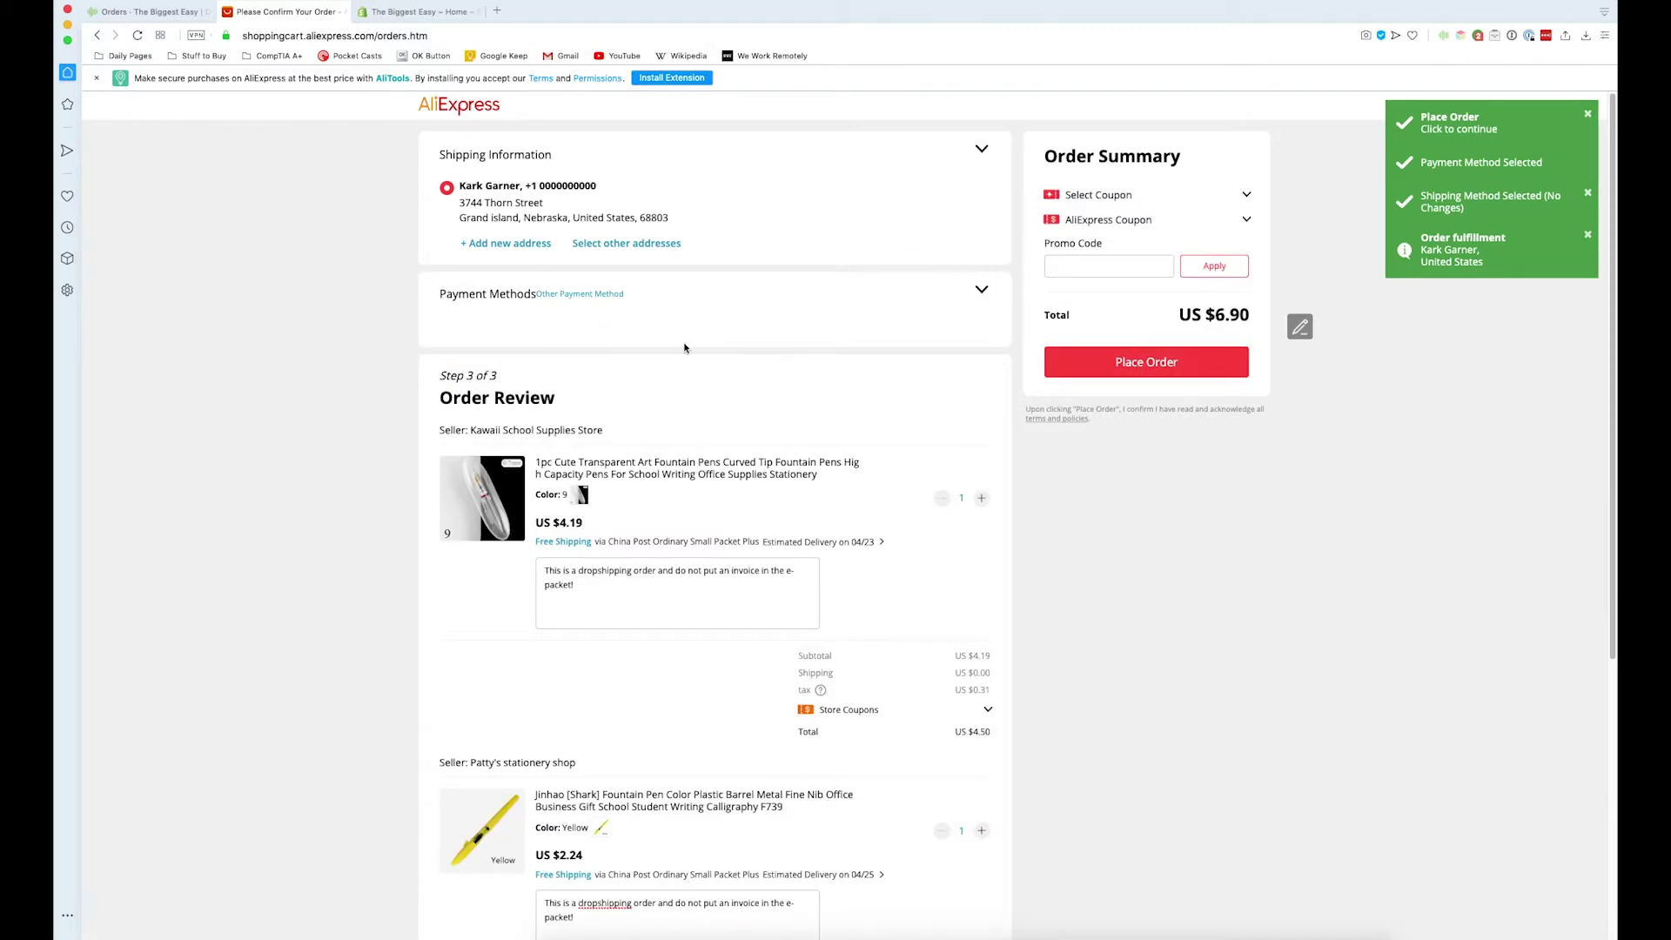
pyautogui.click(1174, 371)
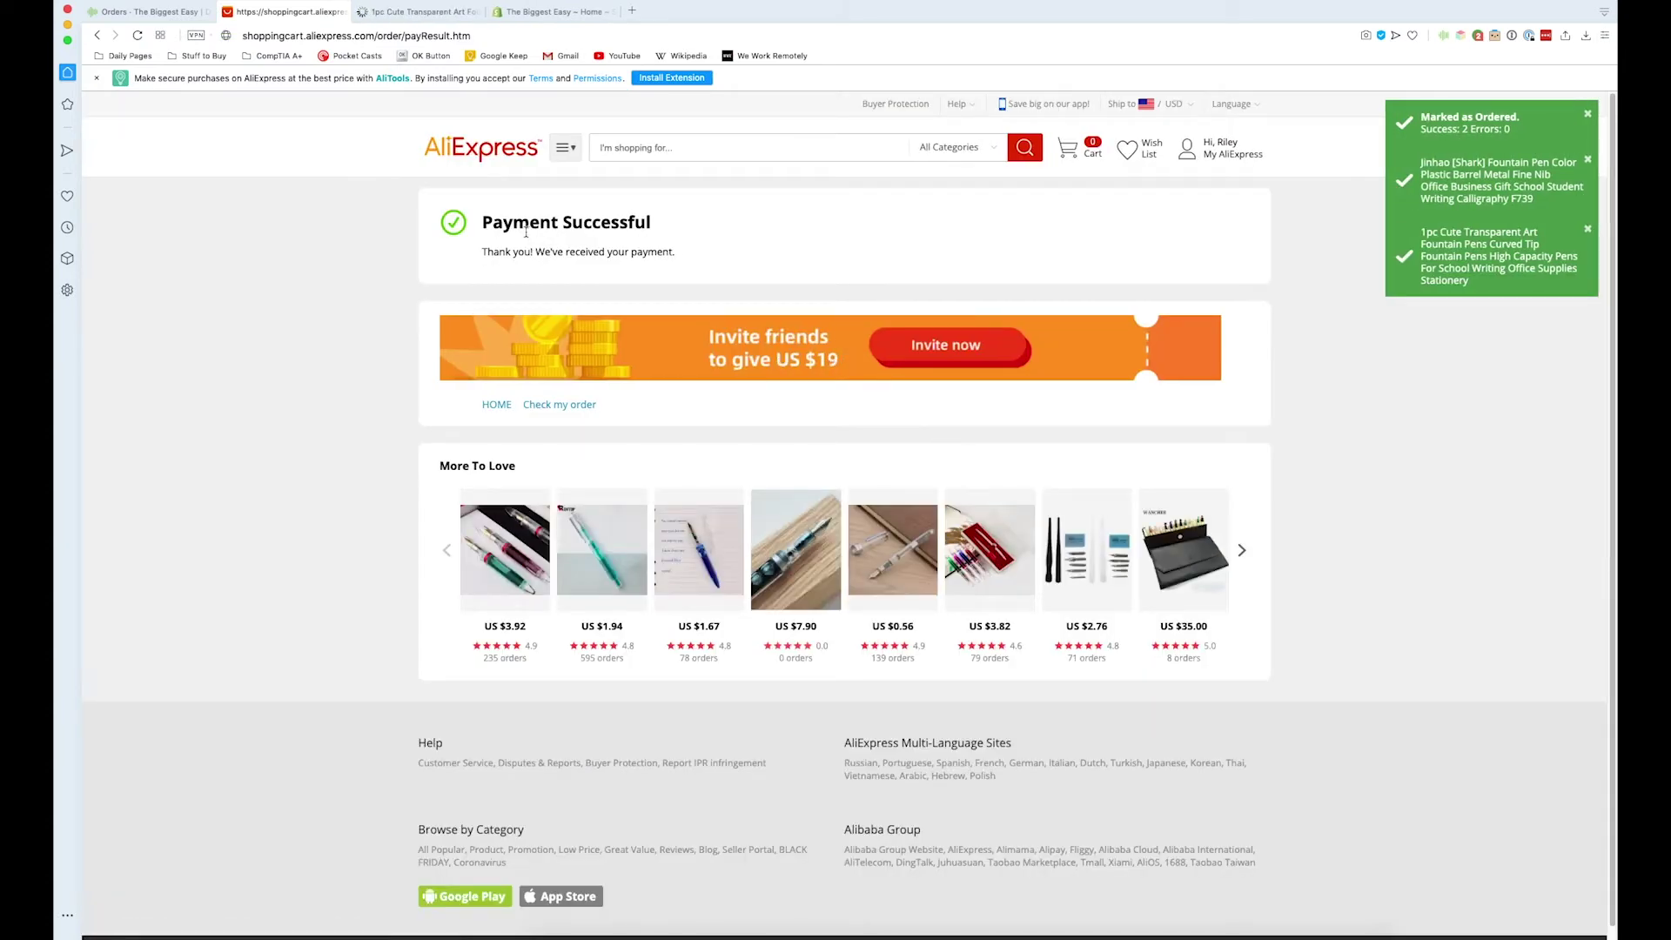
# Bring up the 1pc Cute Transparent Art pen page so the extension picks its variant.
pyautogui.click(419, 12)
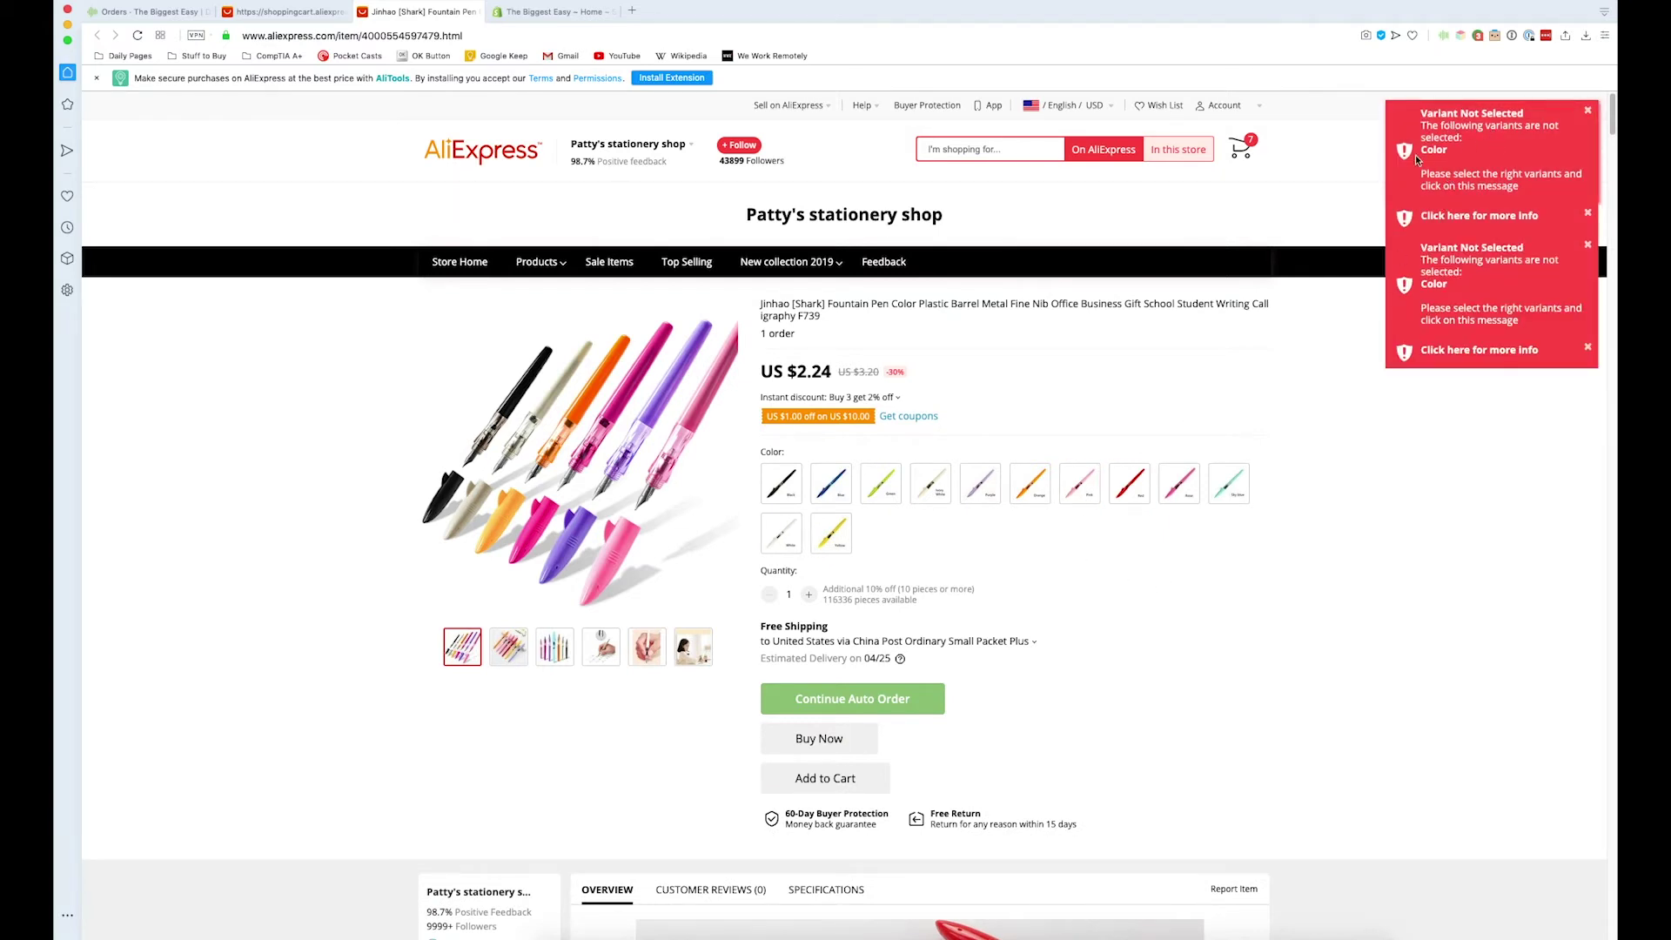
# Choose Black for the Jinhao pen, resume the auto order, then choose Green.
pyautogui.click(781, 487)
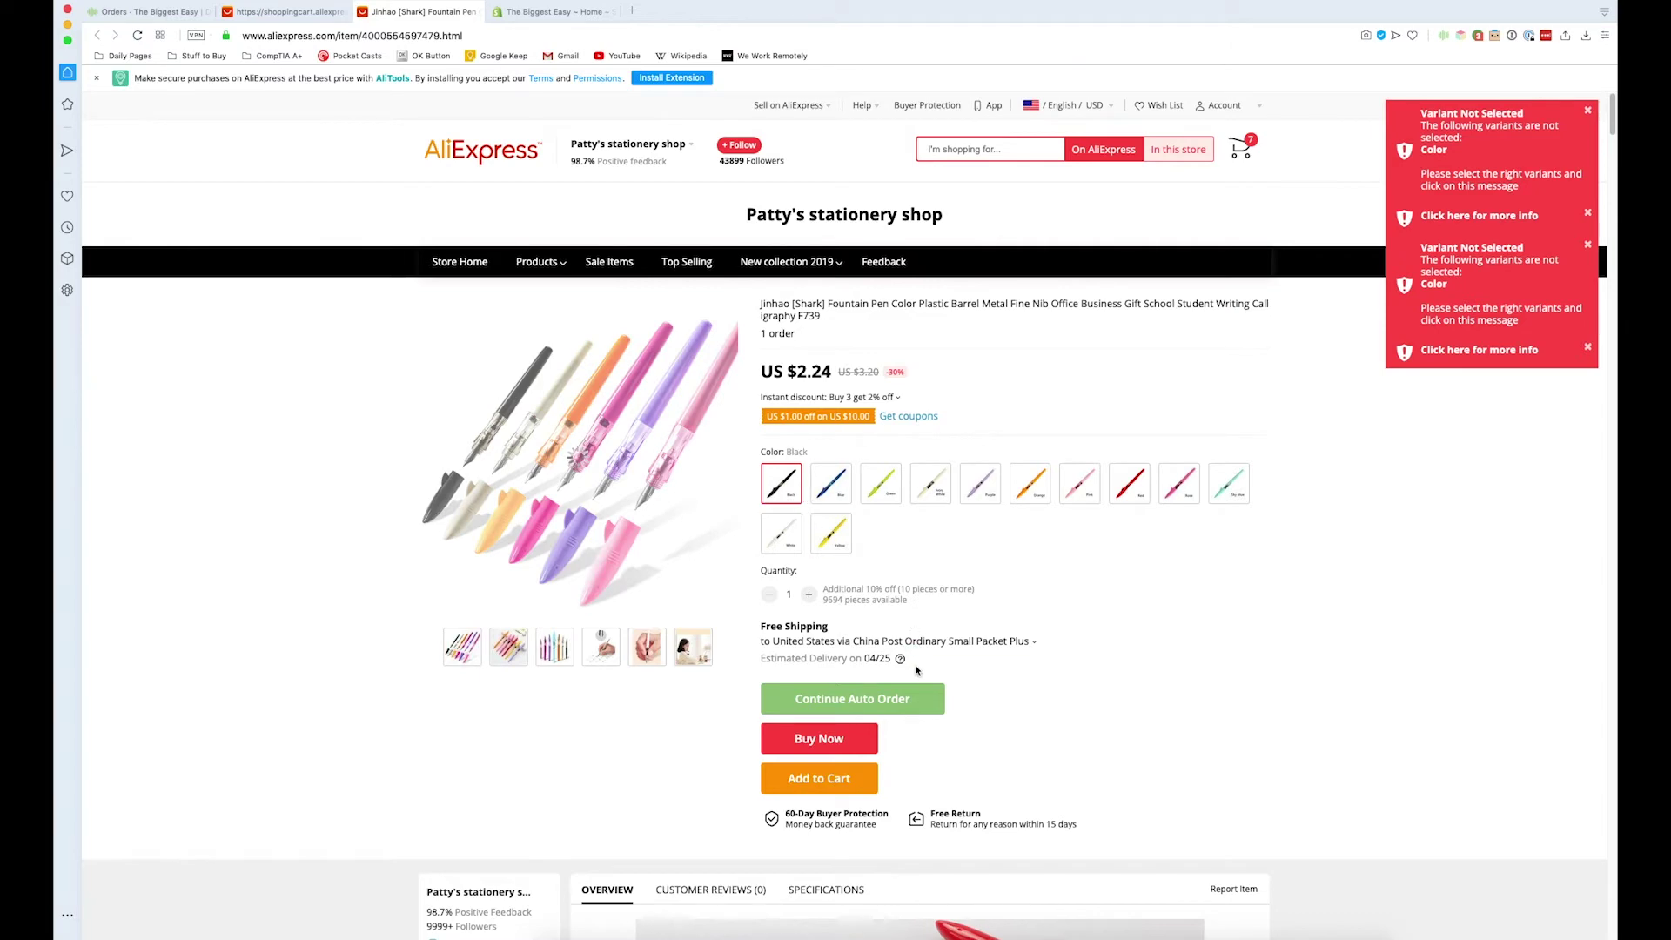
pyautogui.click(943, 709)
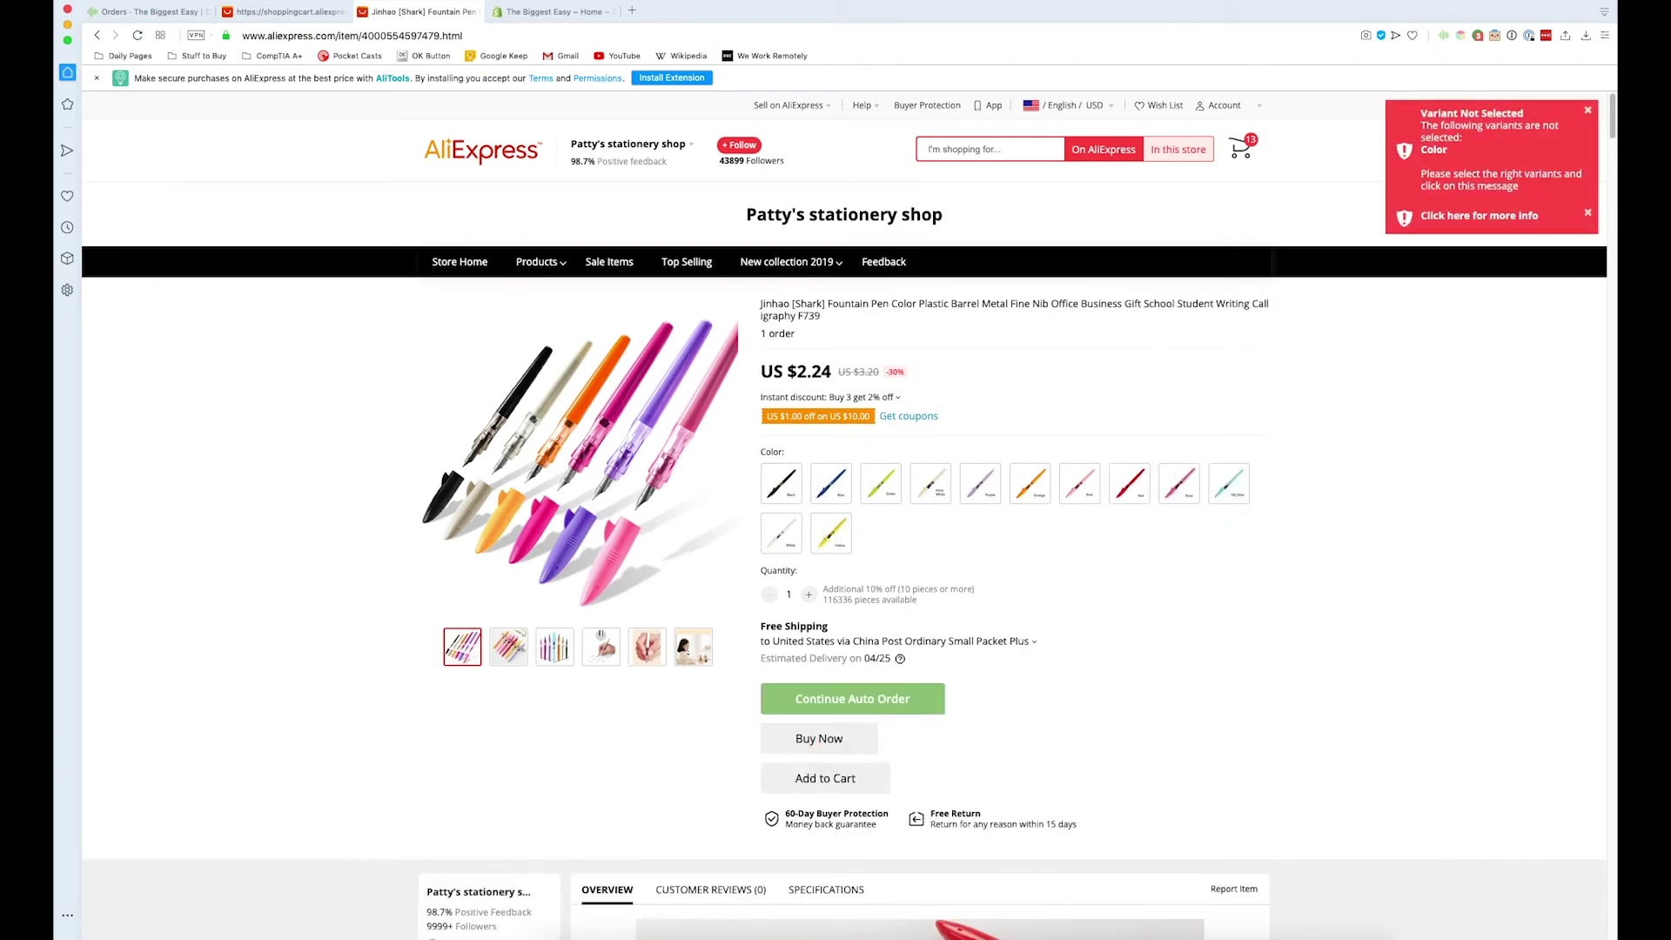
pyautogui.click(879, 488)
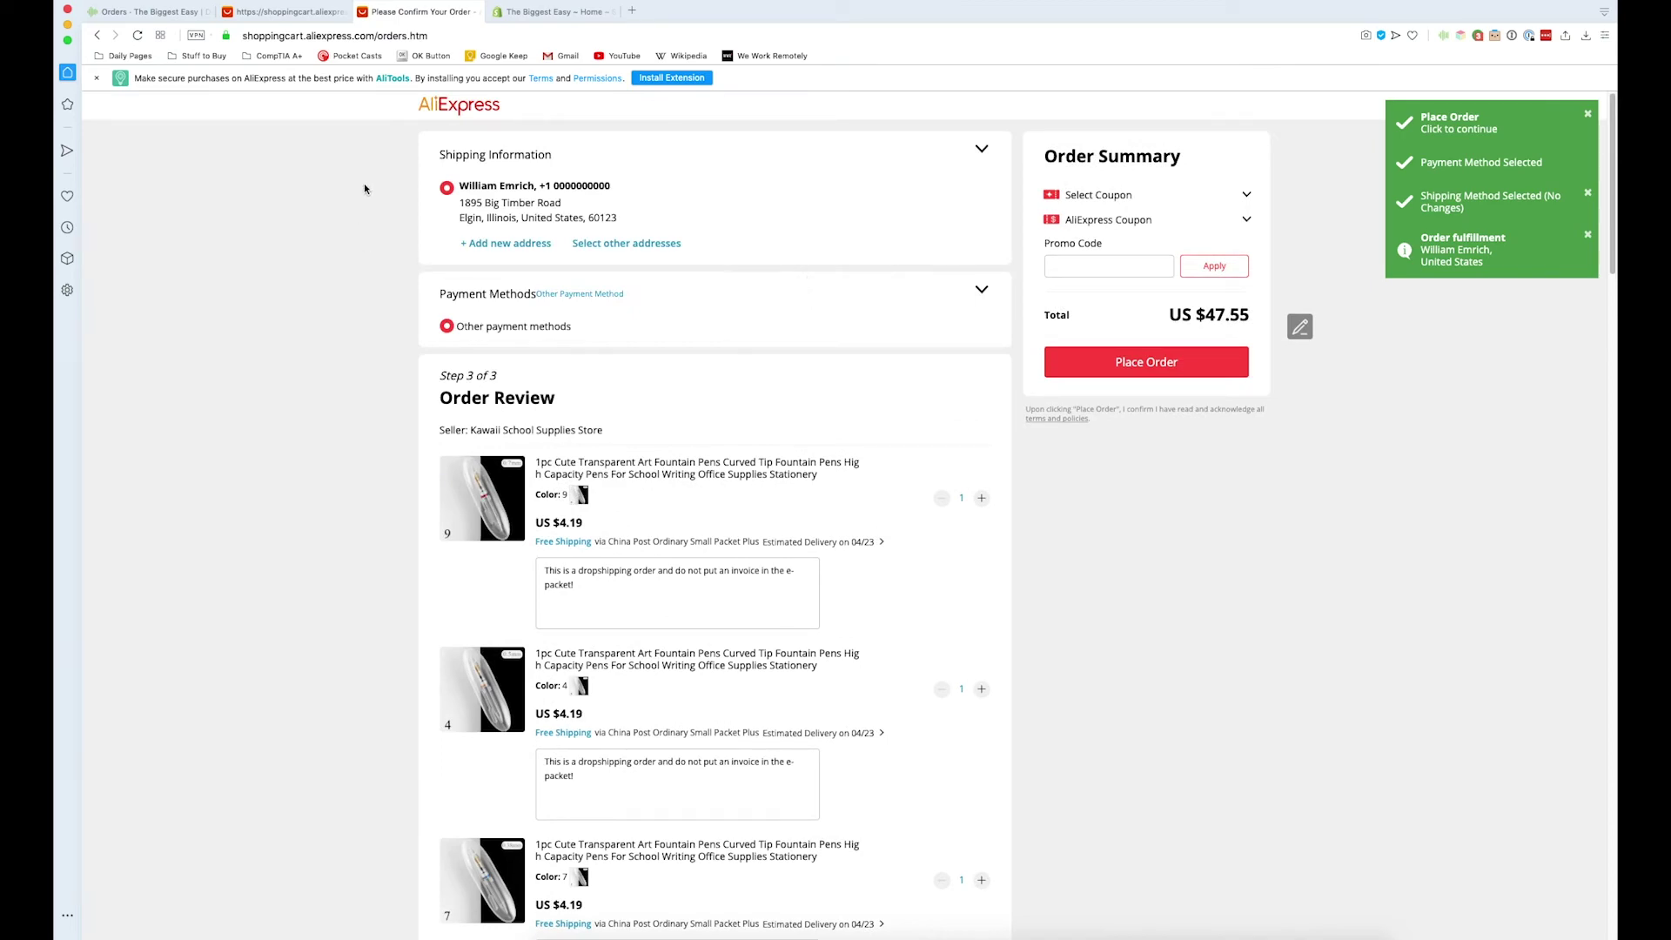
# Review the US $47.55 order's pen items and place the order.
pyautogui.scroll(-20, 428, 630)
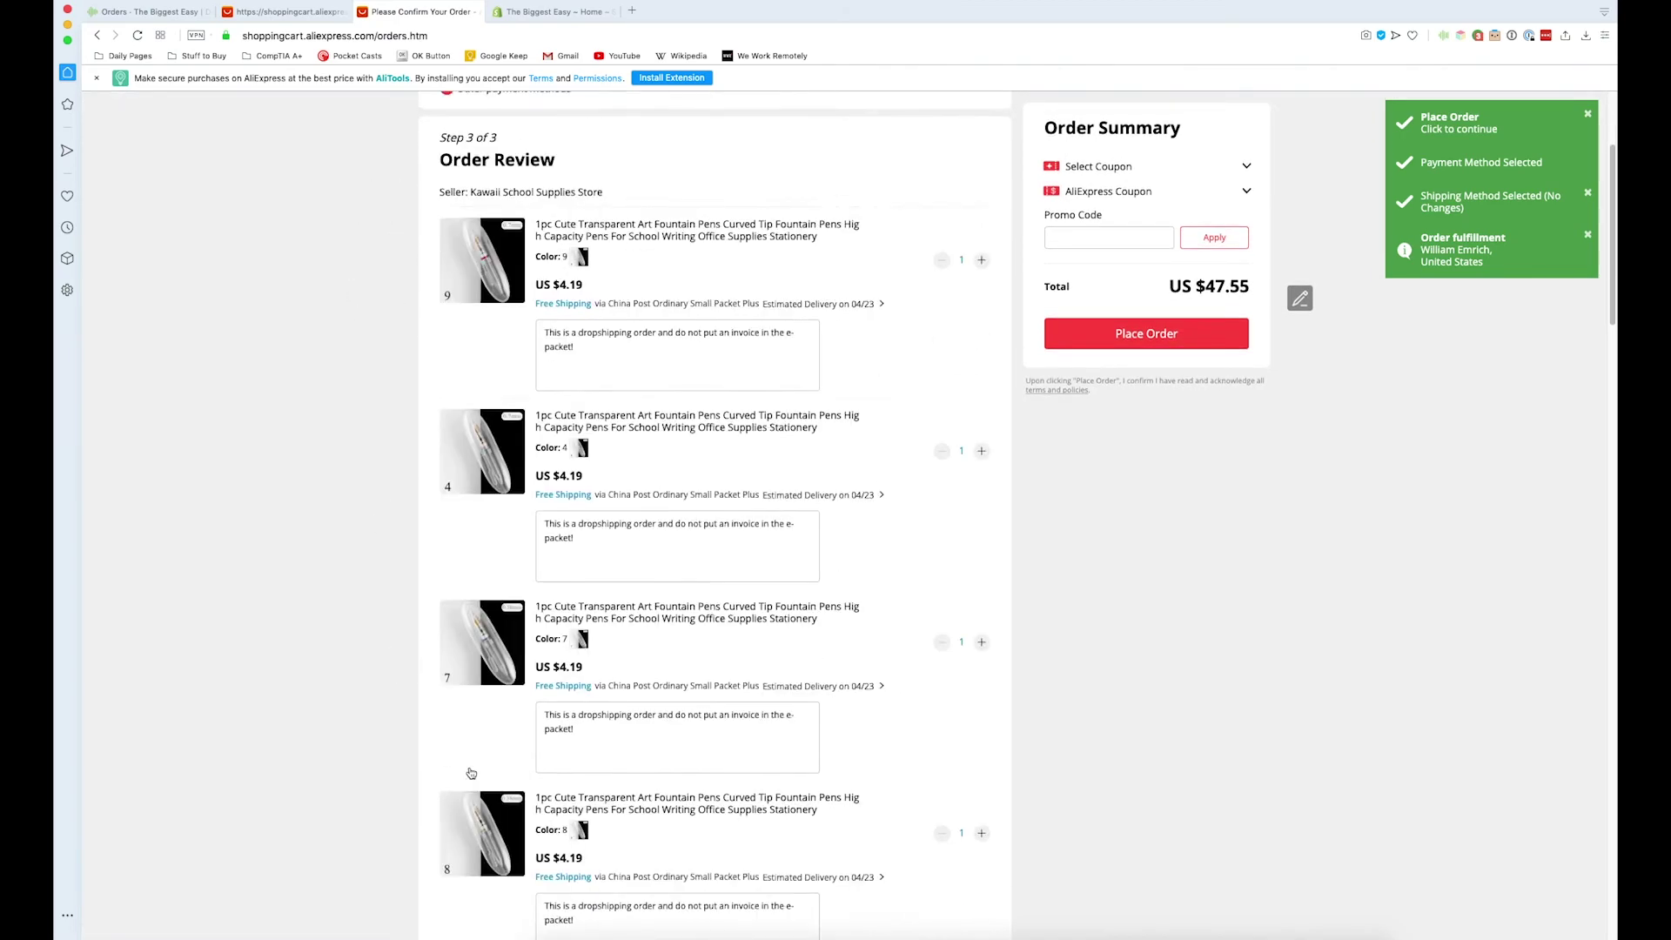
pyautogui.scroll(4, 478, 768)
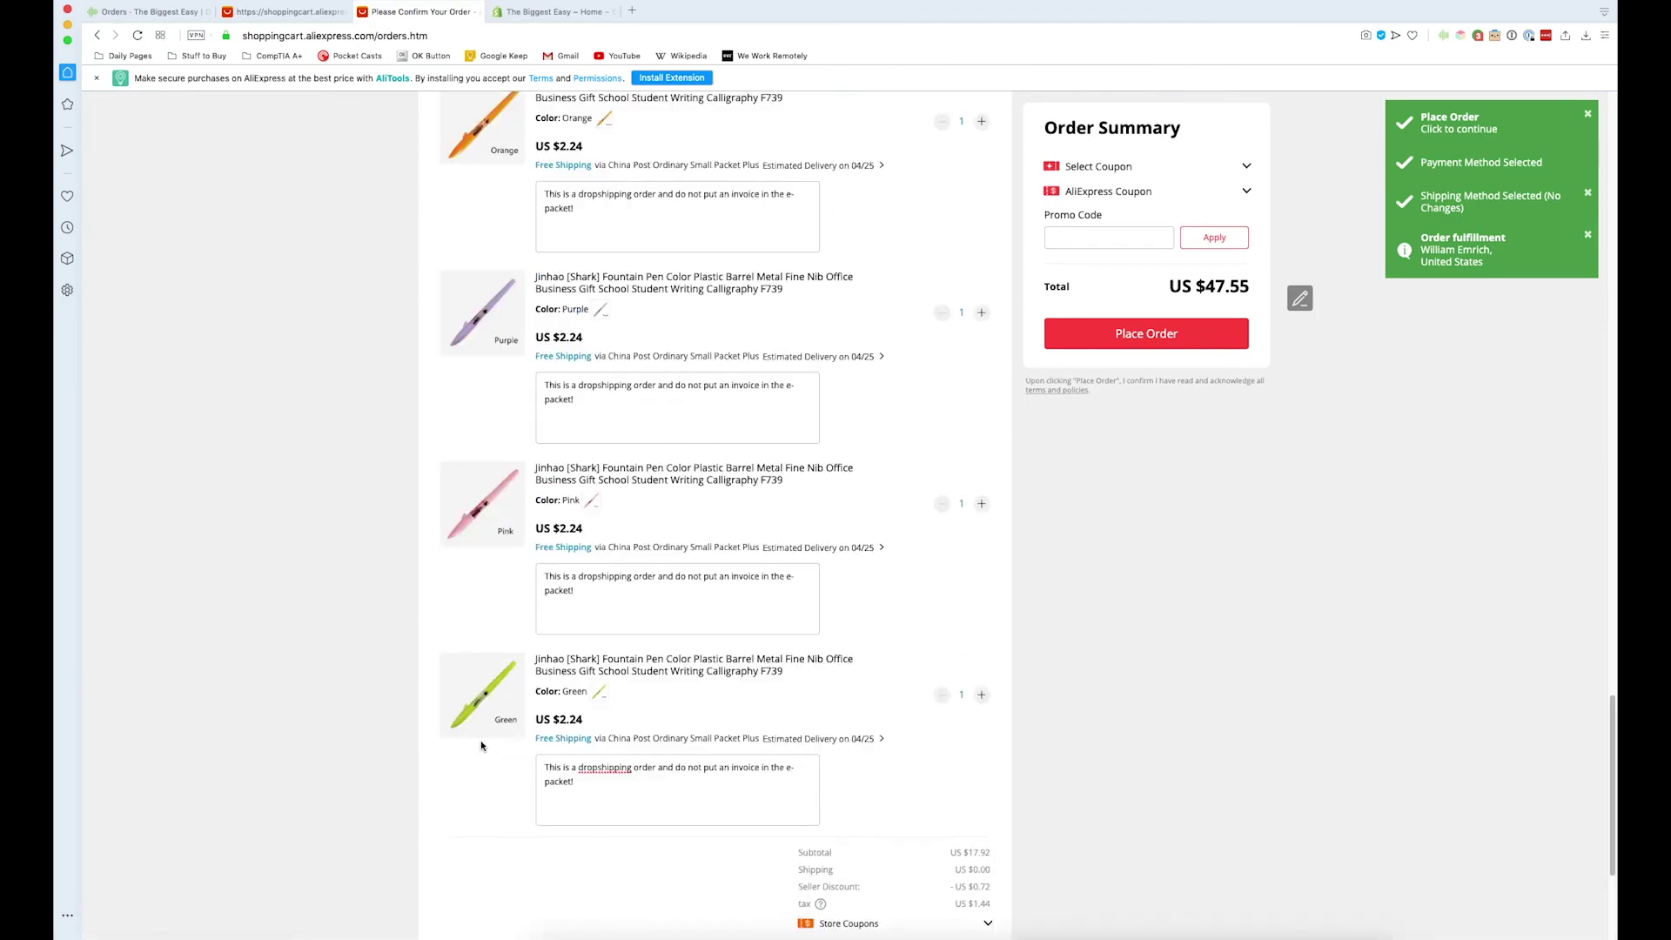
pyautogui.scroll(15, 492, 672)
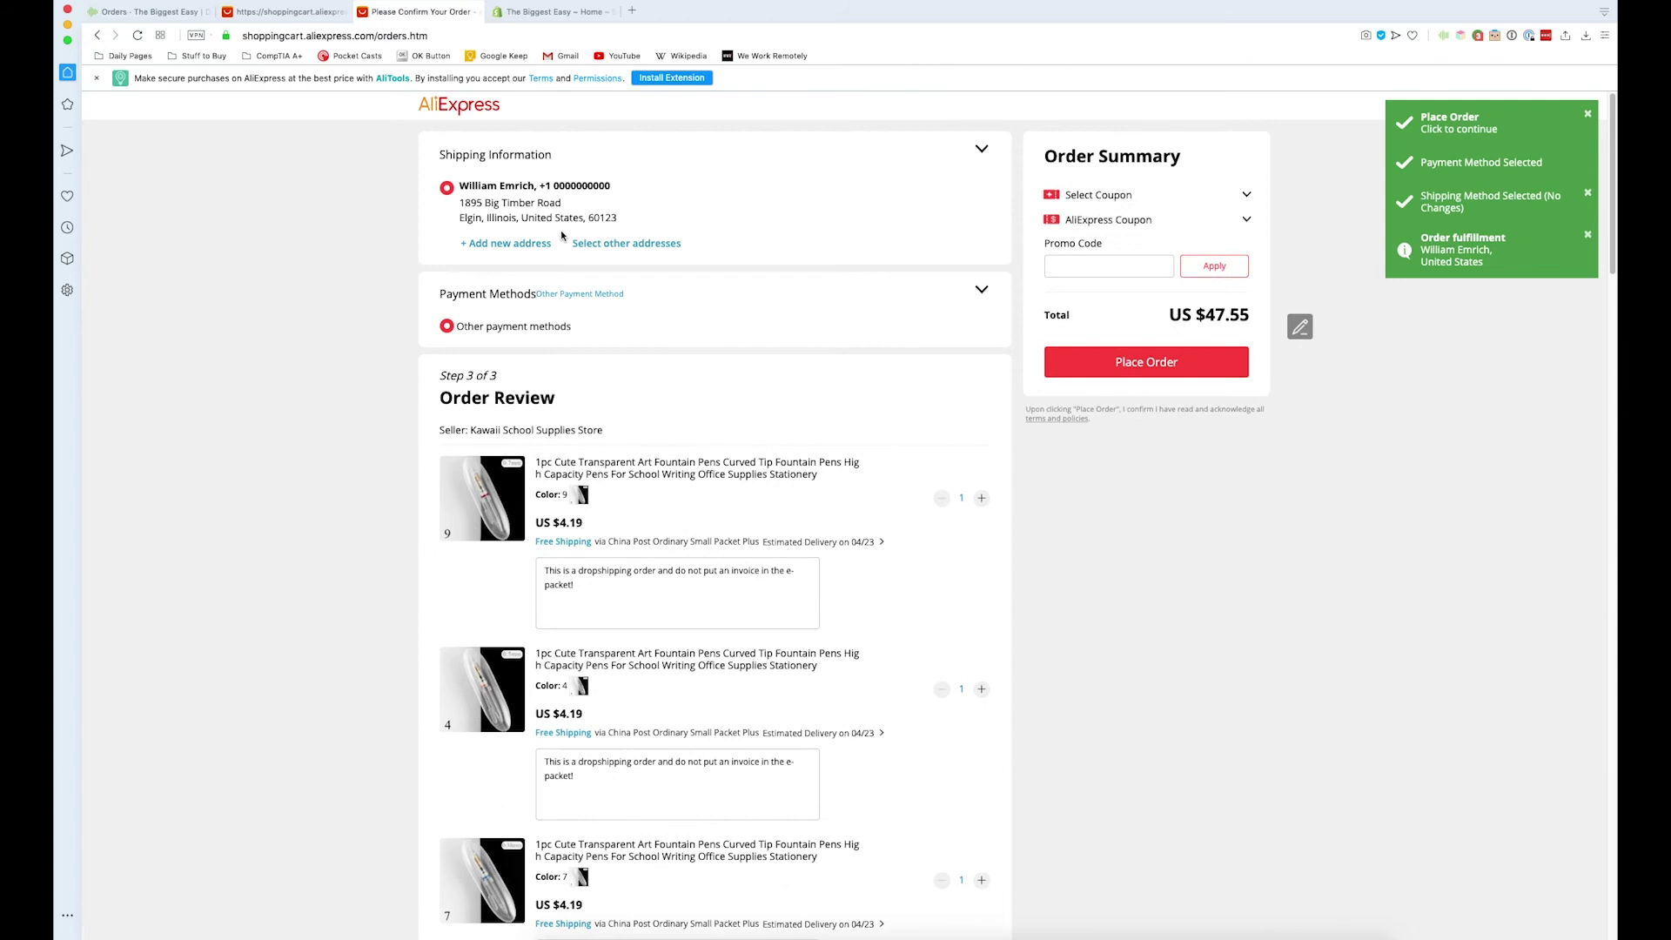
pyautogui.click(1143, 365)
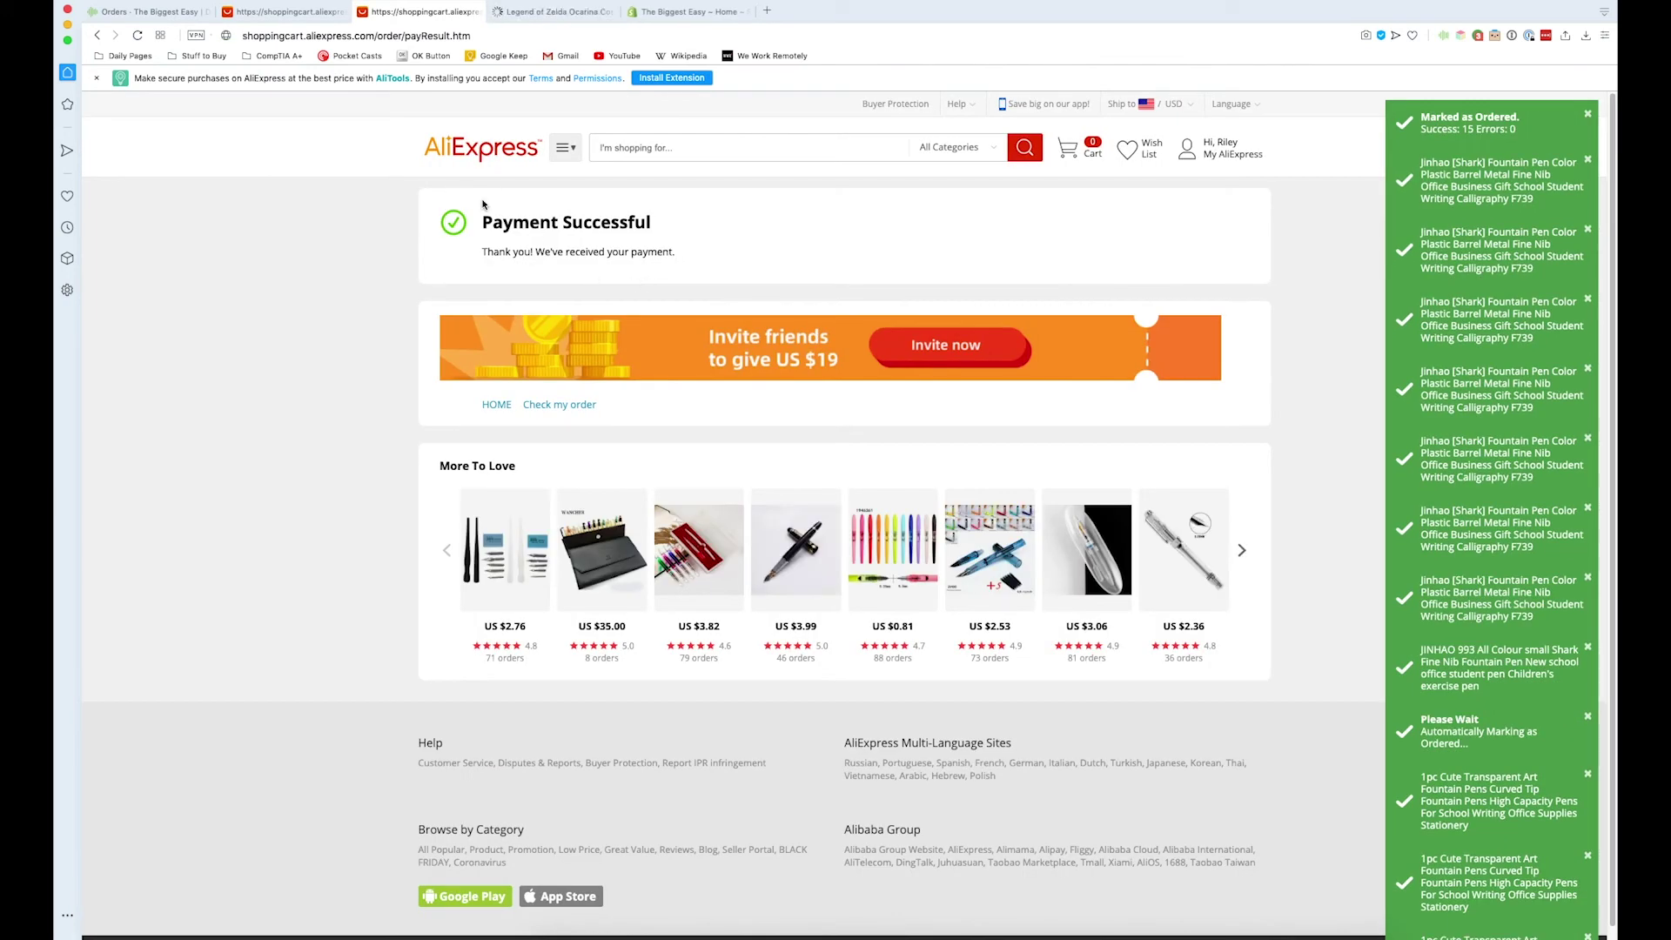
# Check the Zelda ocarina page, then return to Payment Successful and show the My AliExpress menu.
pyautogui.click(558, 12)
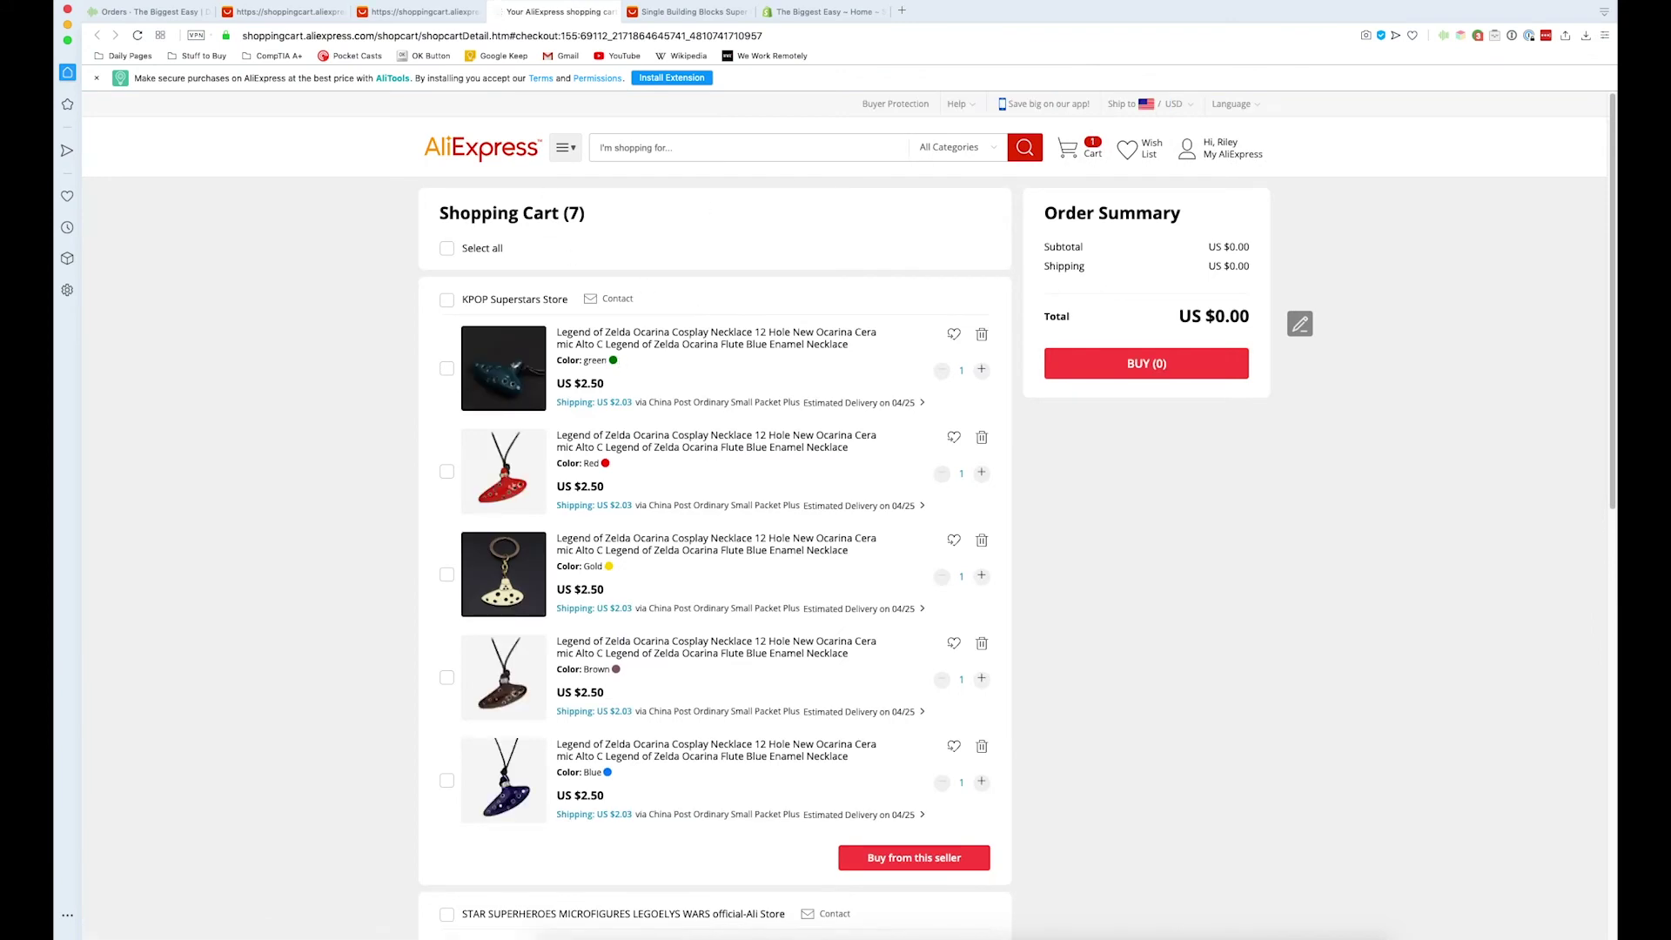
pyautogui.click(422, 14)
pyautogui.moveTo(1186, 157)
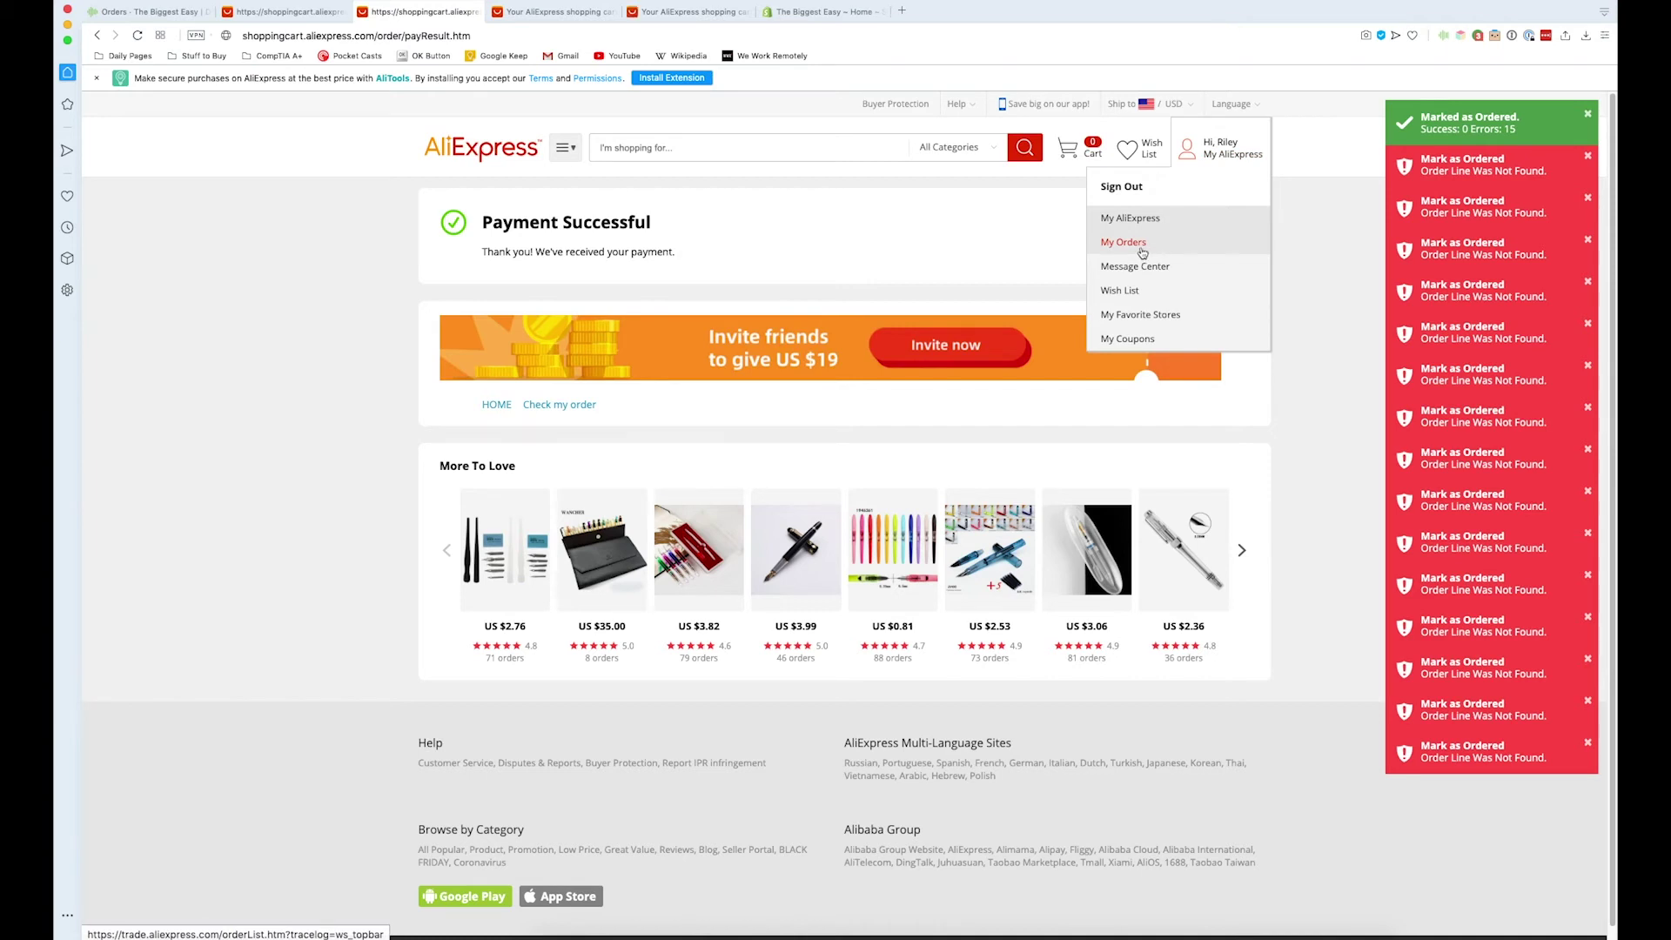
# Review the placed pen orders ($18.64, $1.61, $27.30) in My Orders, all with payment being verified.
pyautogui.click(1143, 253)
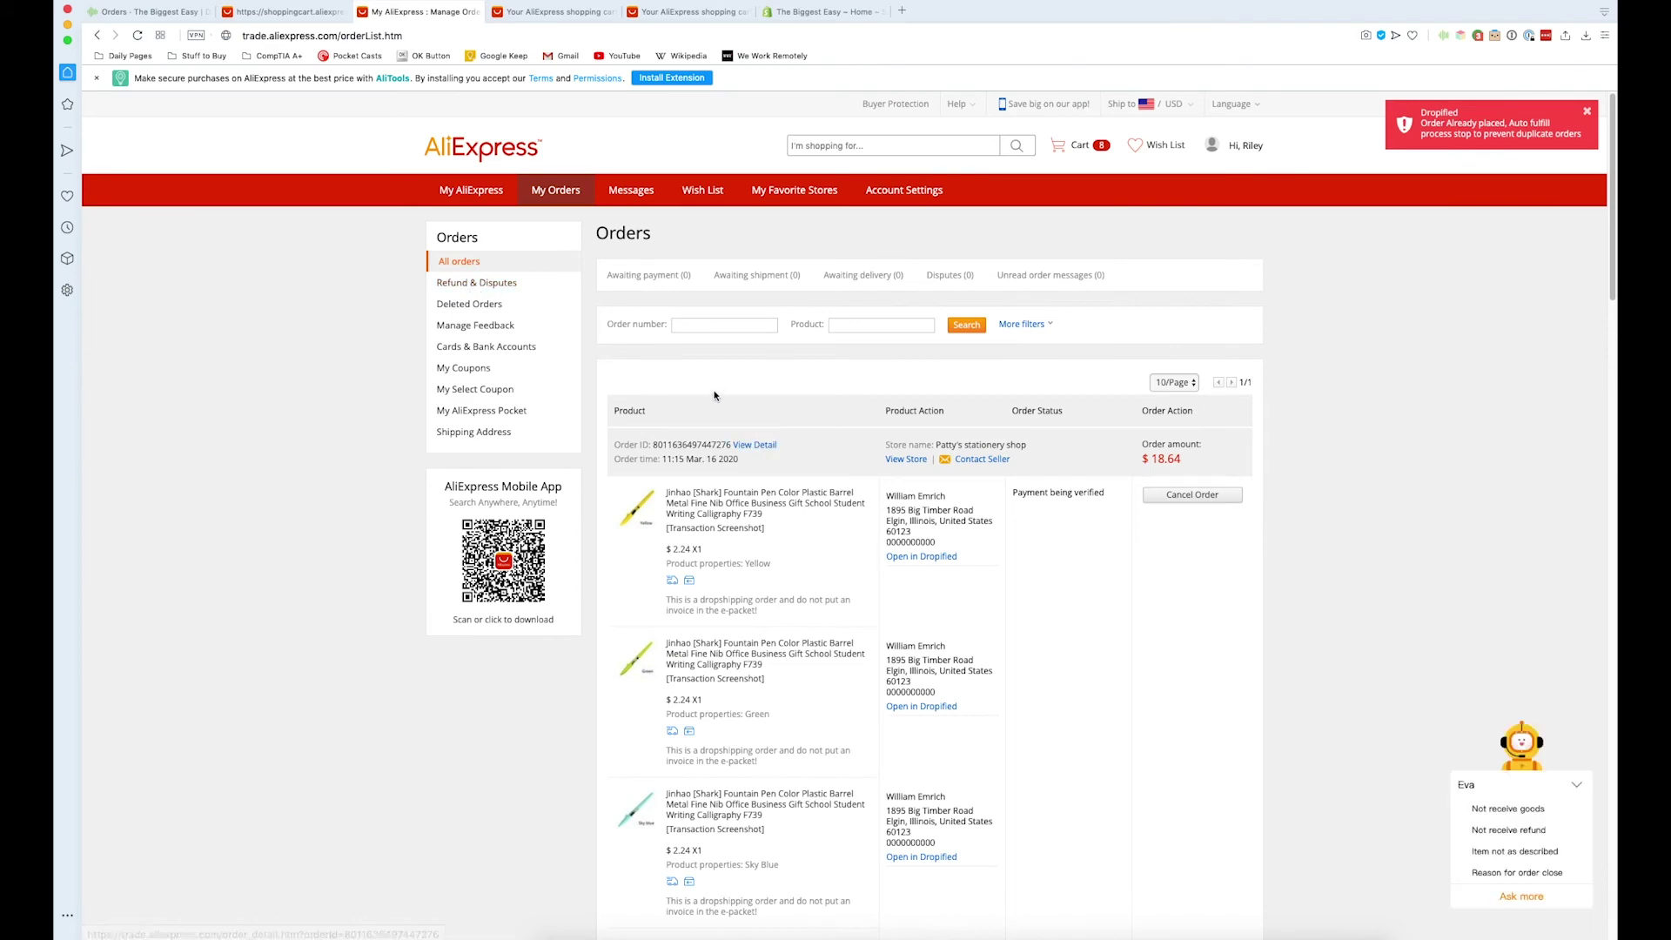
pyautogui.scroll(-5, 733, 378)
pyautogui.scroll(-8, 733, 377)
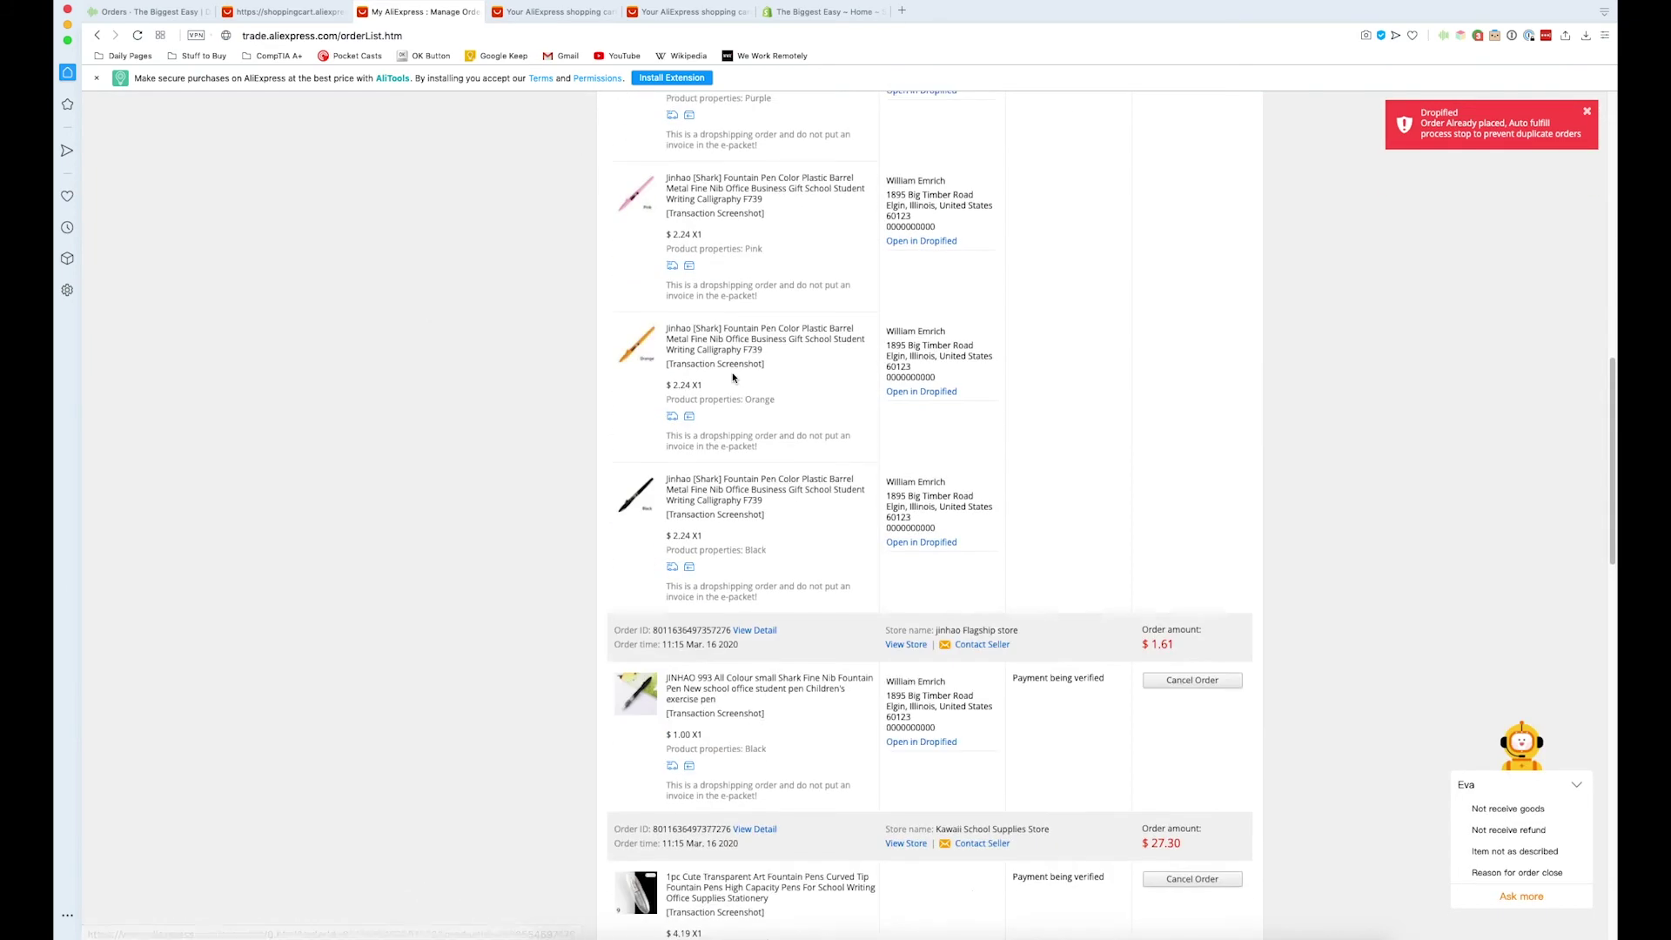
pyautogui.scroll(-15, 734, 379)
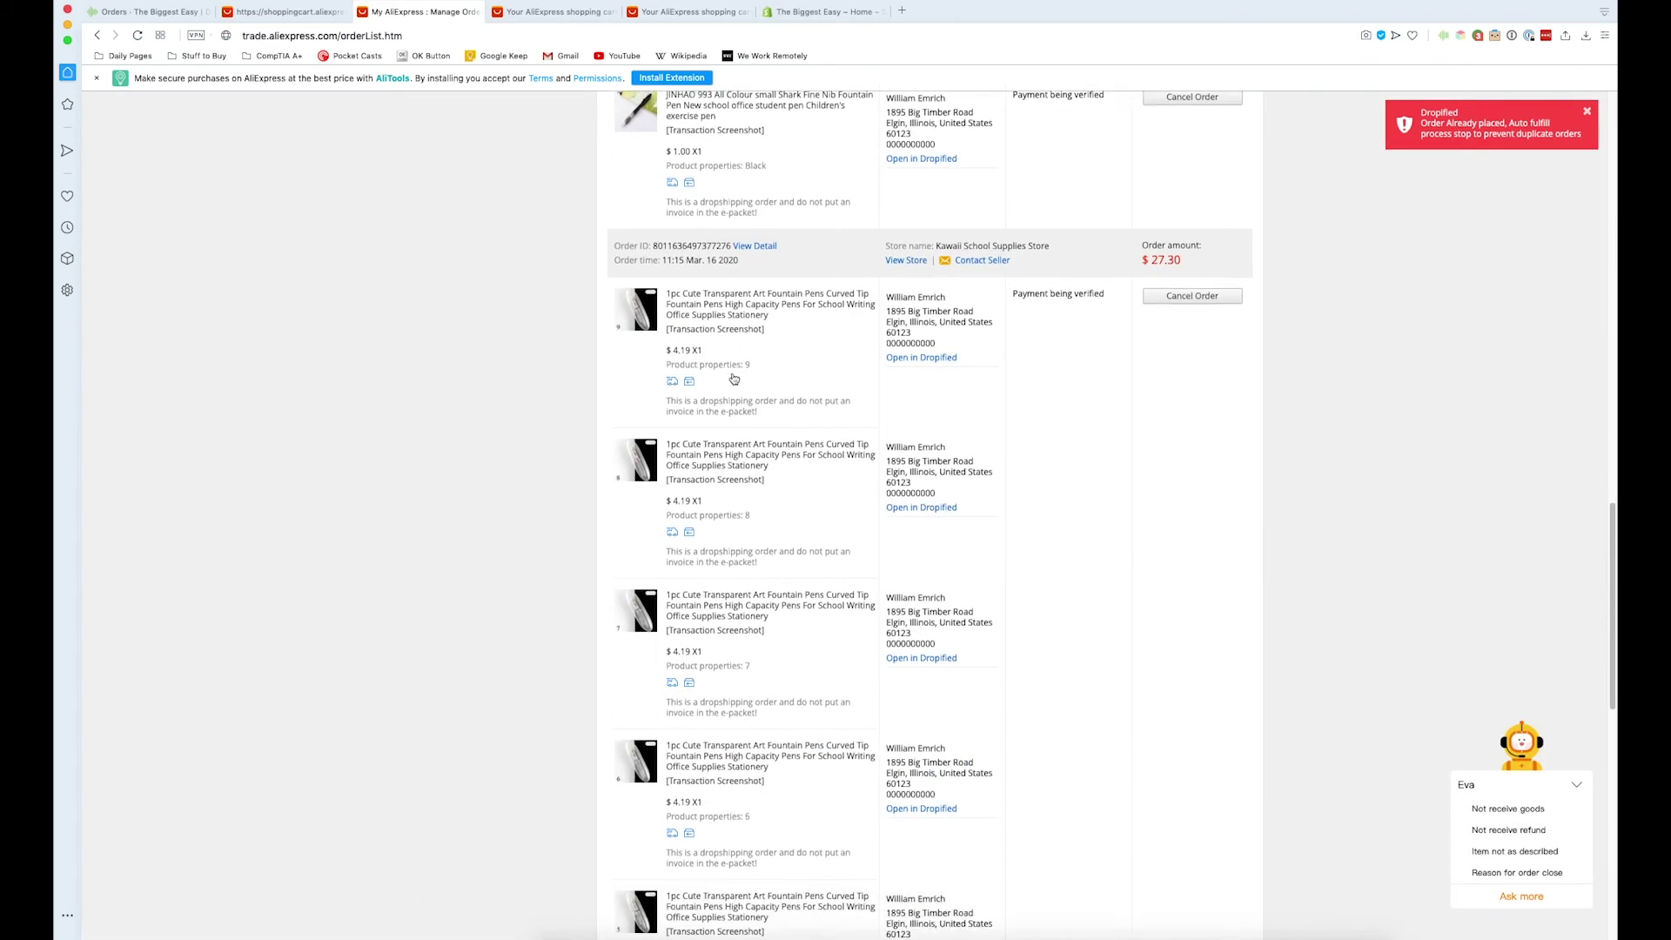
pyautogui.scroll(-5, 734, 379)
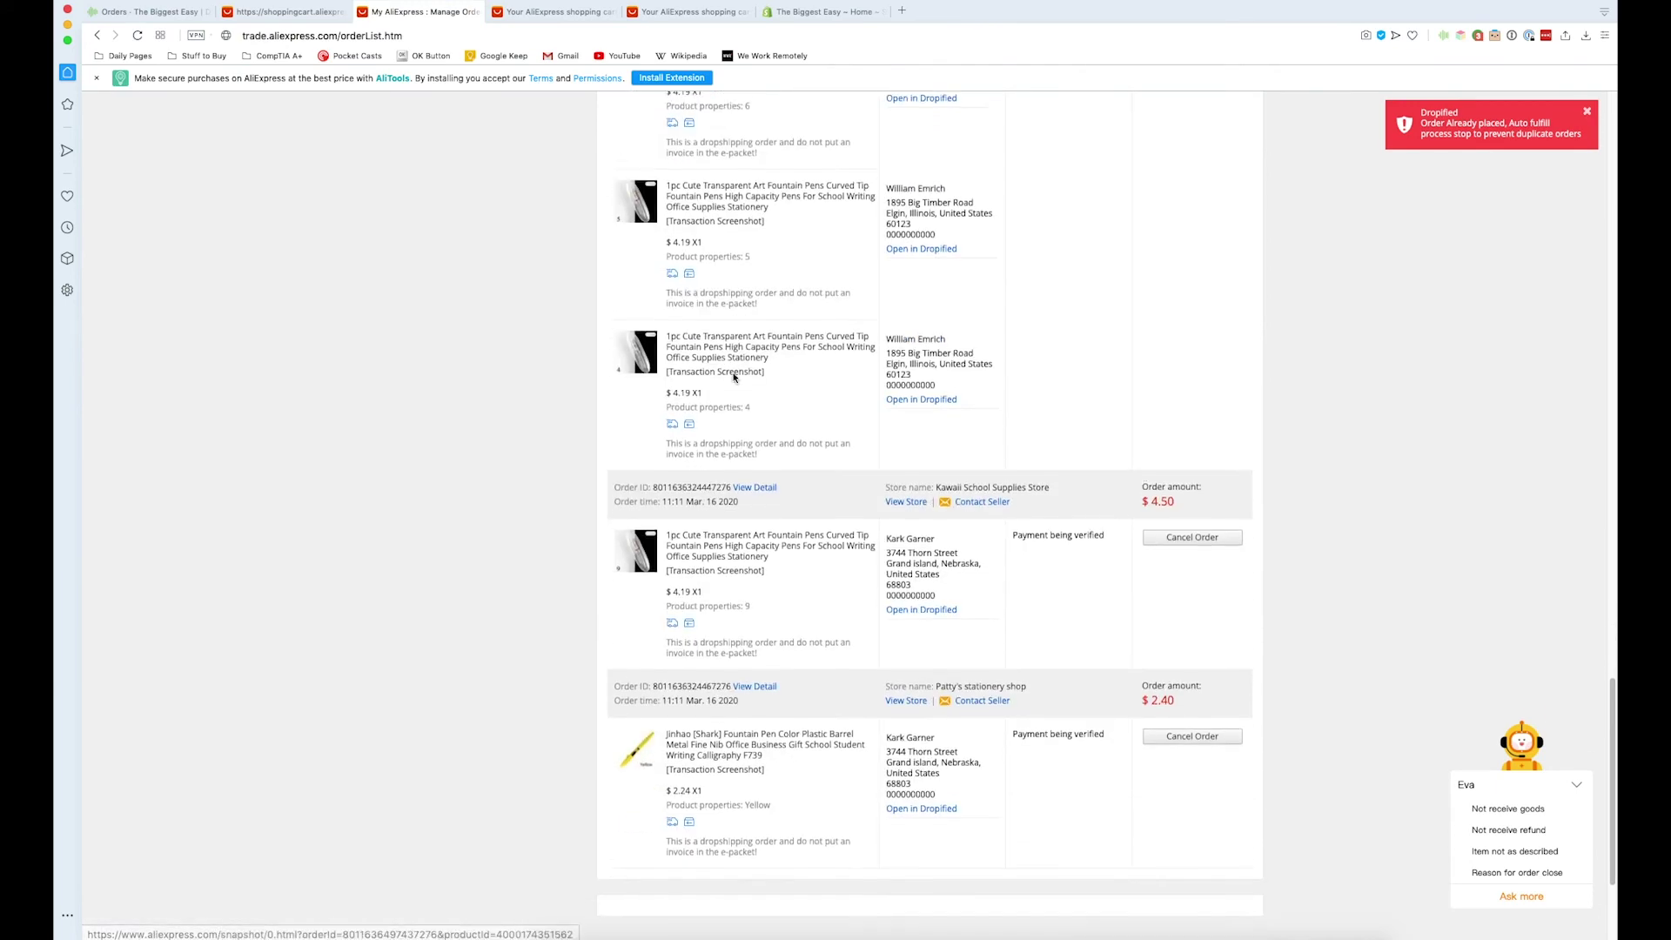
pyautogui.scroll(-10, 734, 379)
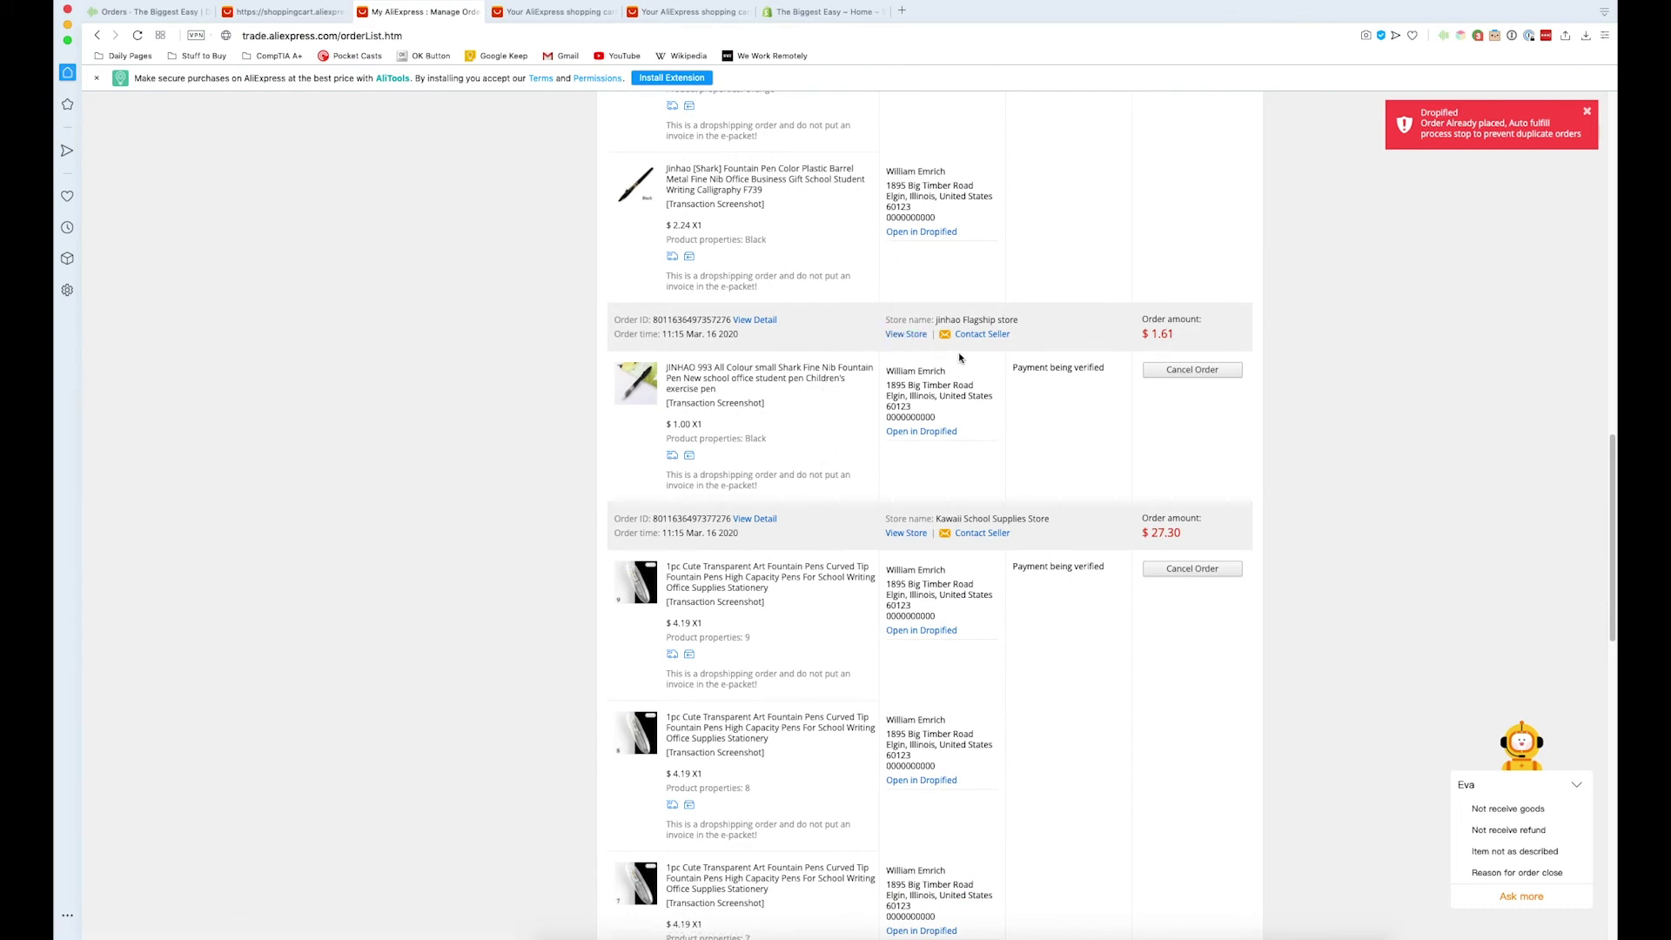
pyautogui.scroll(3, 957, 357)
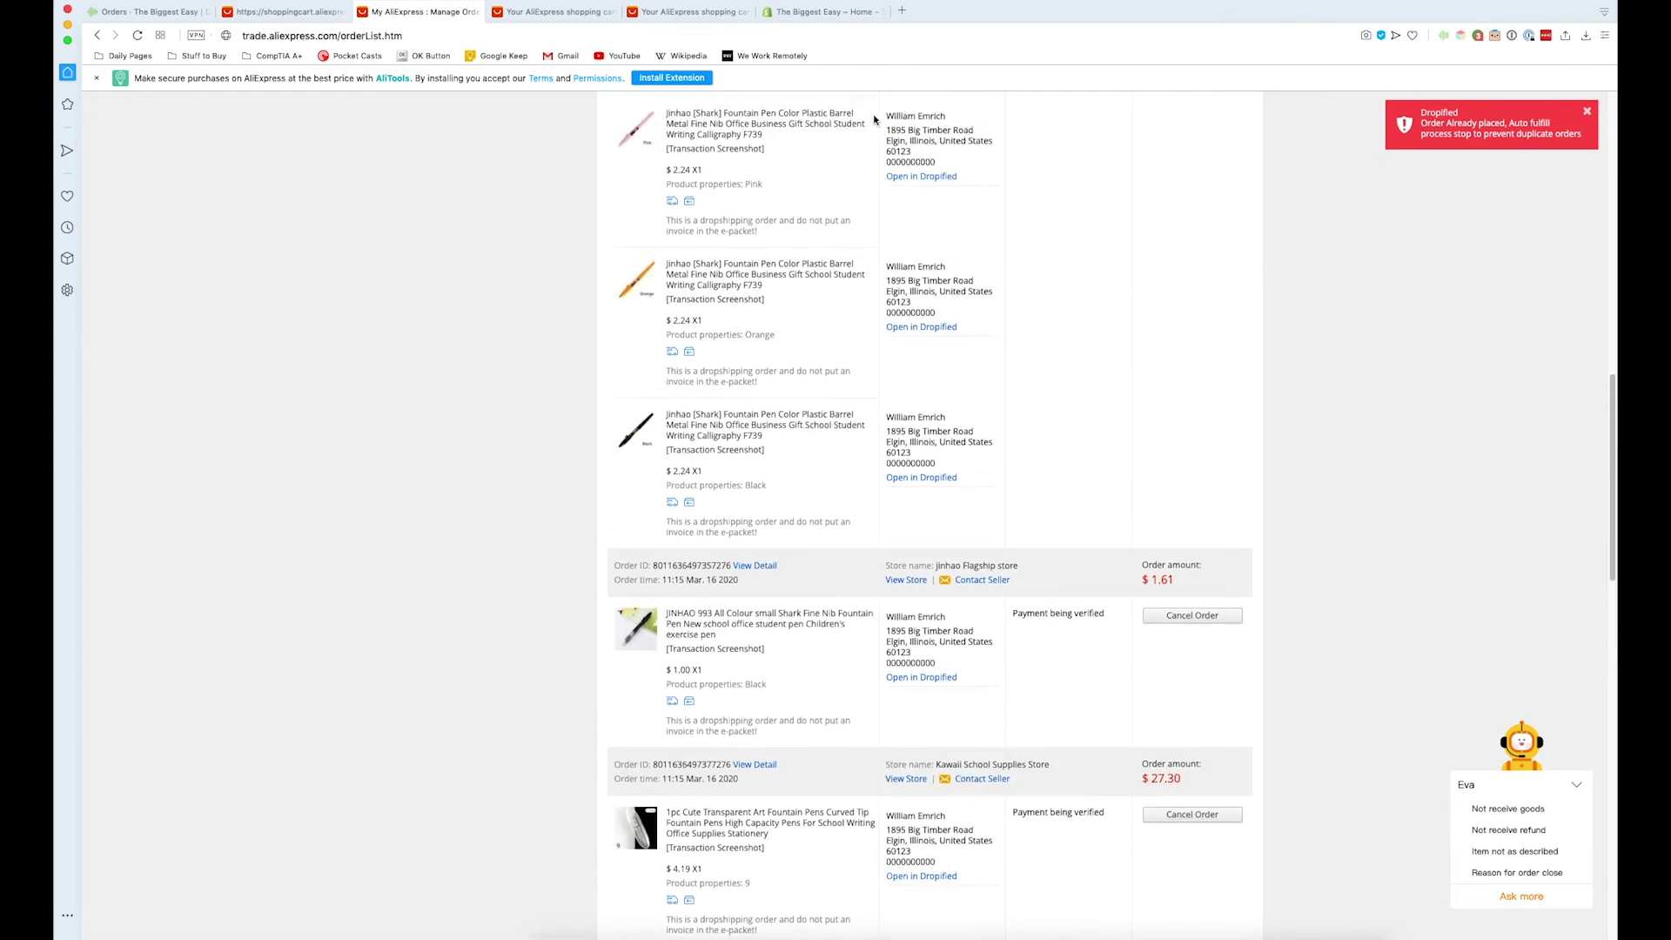
pyautogui.scroll(1, 929, 230)
pyautogui.scroll(15, 930, 230)
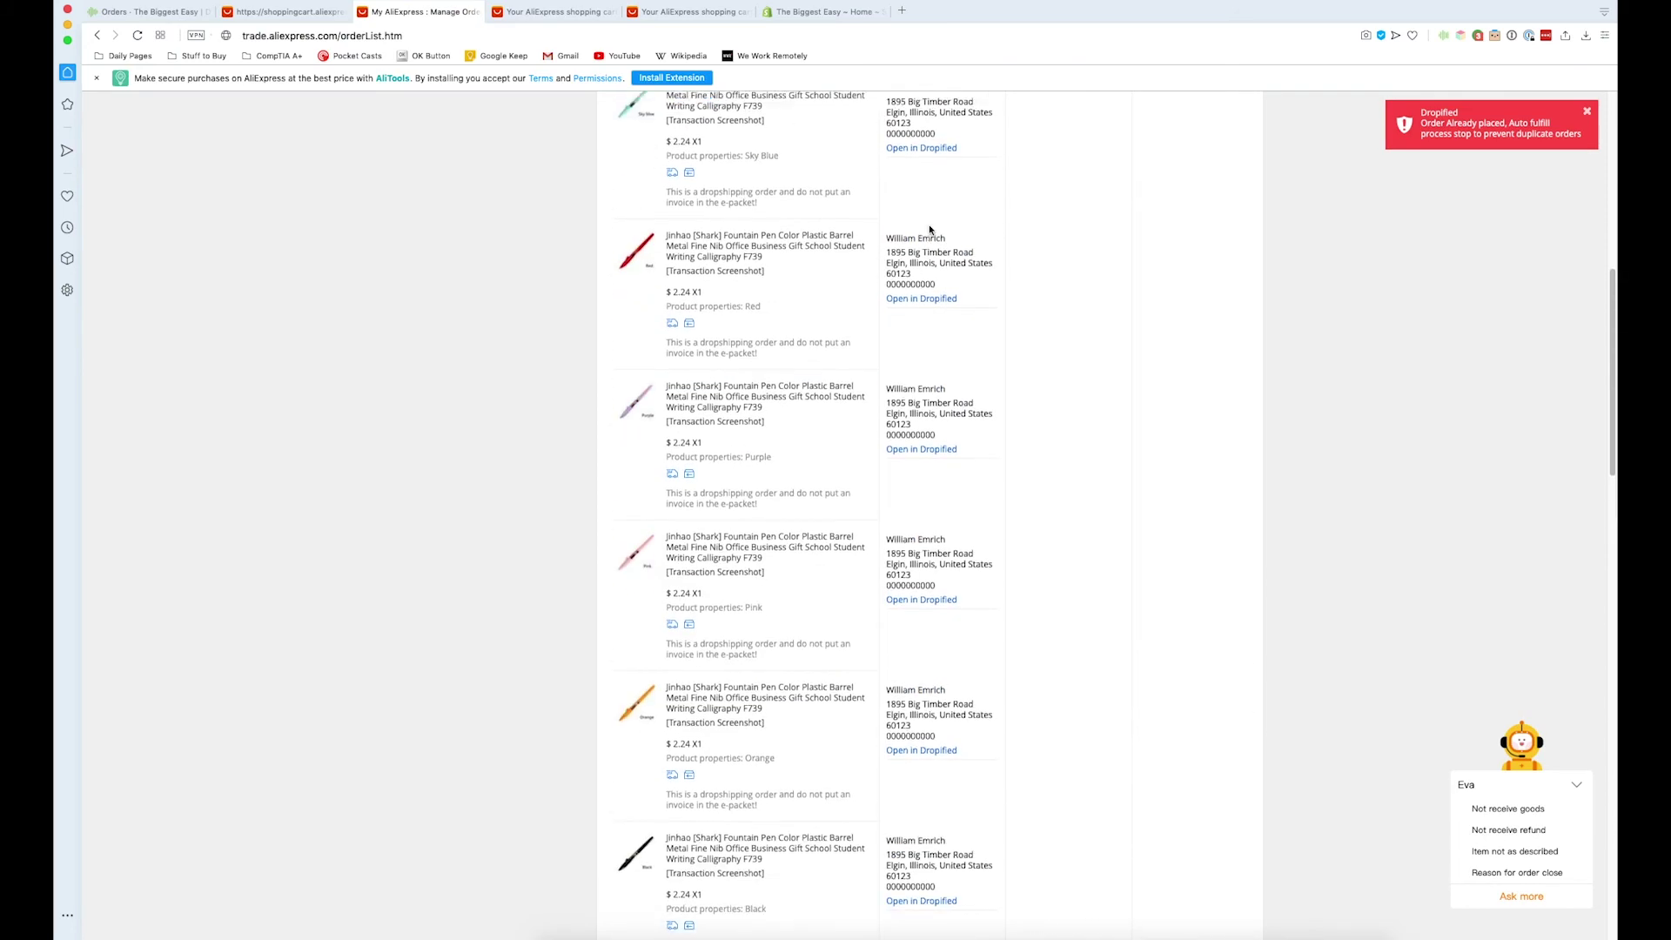
pyautogui.scroll(2, 930, 228)
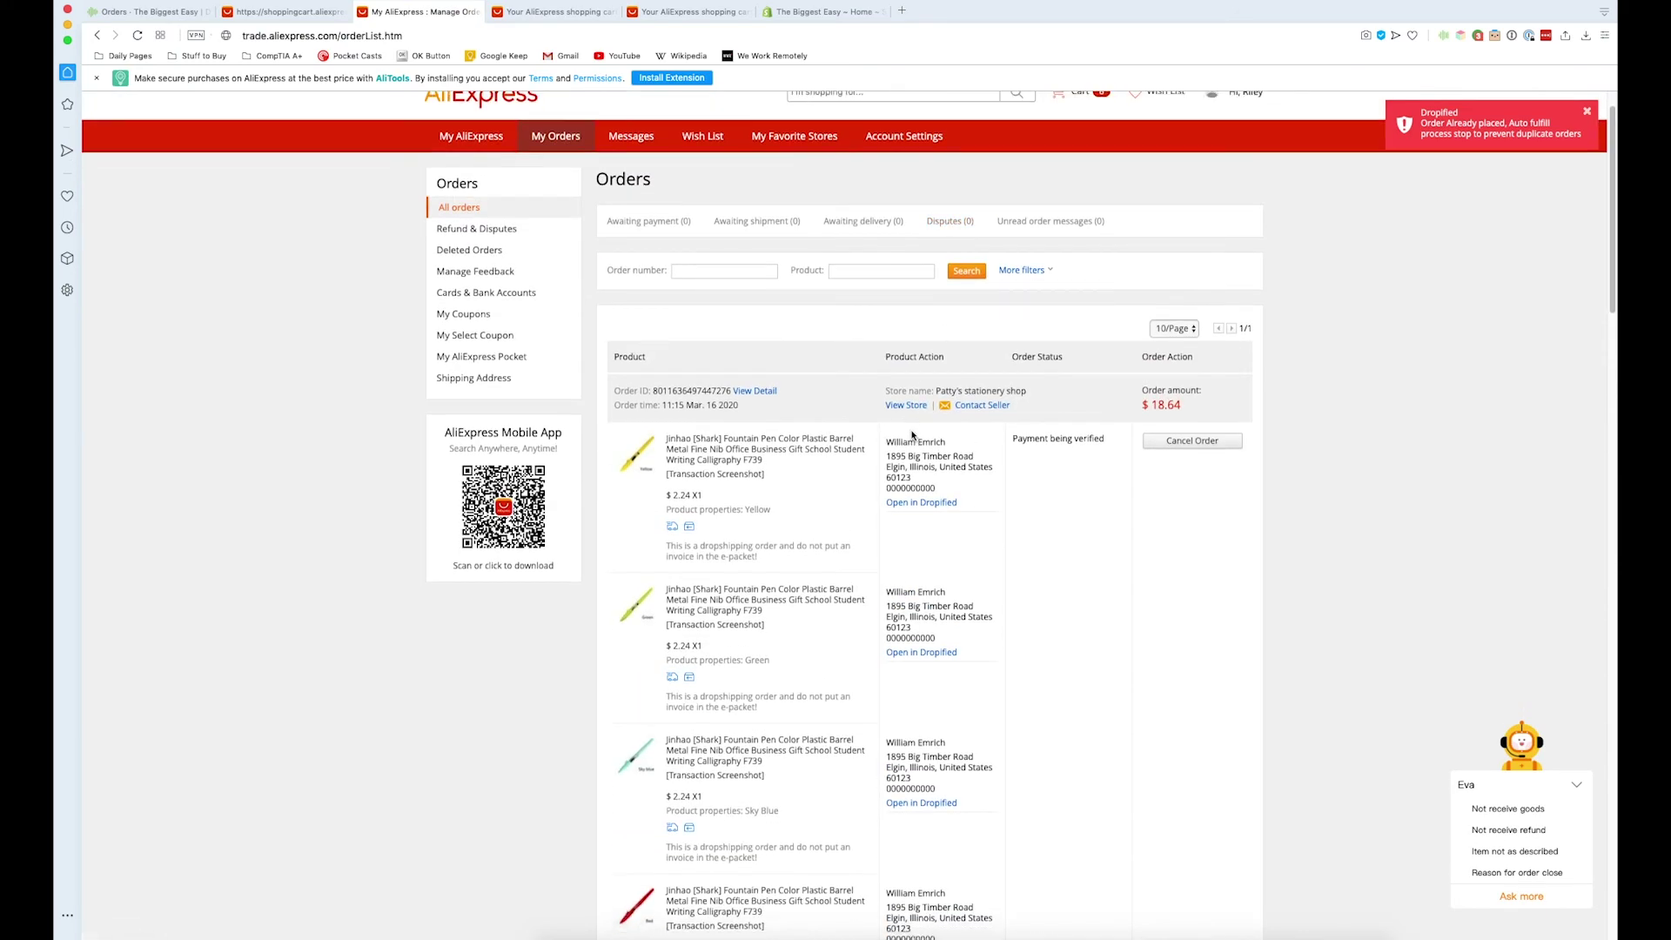
pyautogui.scroll(-20, 836, 492)
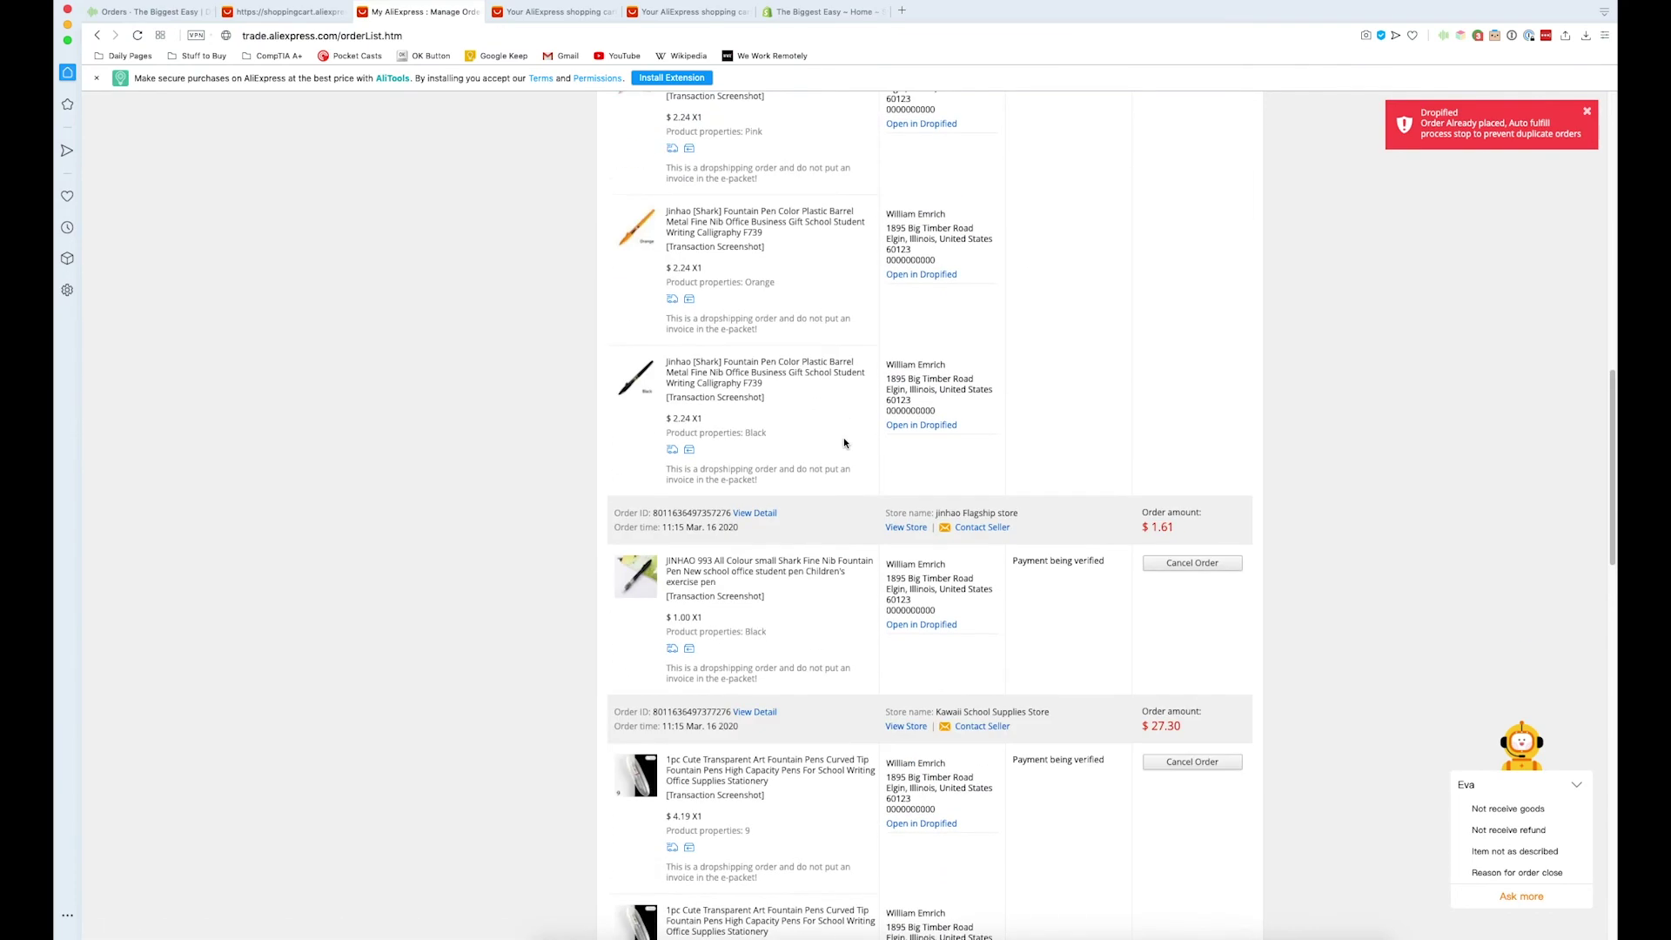
pyautogui.scroll(6, 925, 446)
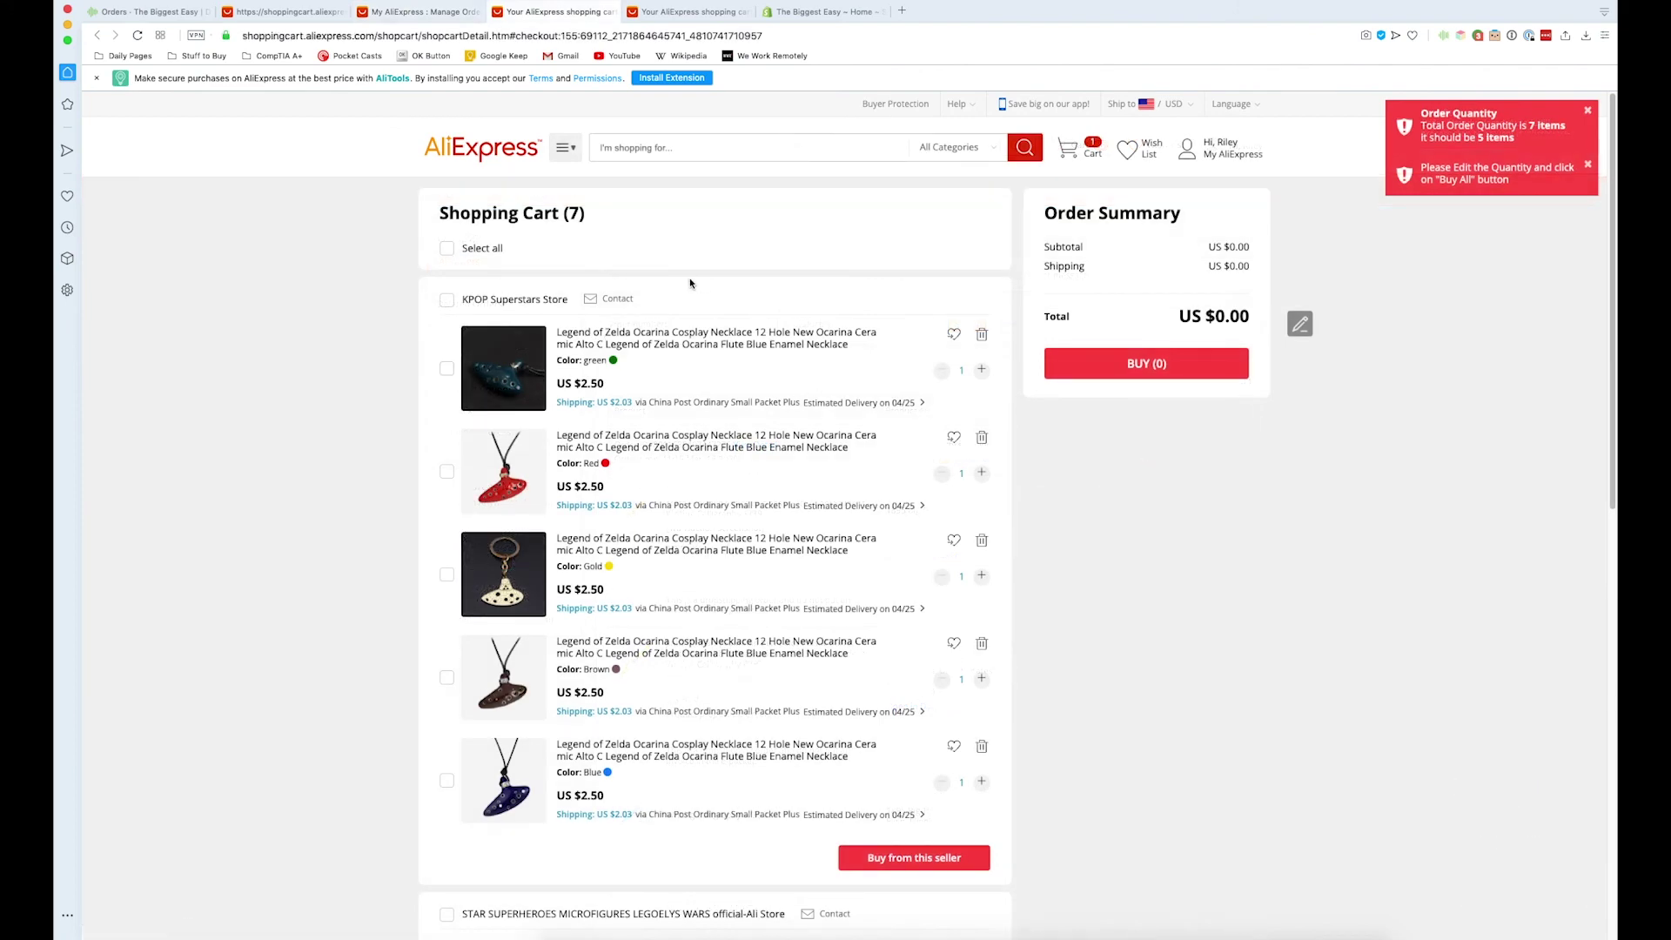
# Review the 8-item cart from the LEGO figures, KPOP and Kawaii stores, with its Order Quantity alert.
pyautogui.click(688, 12)
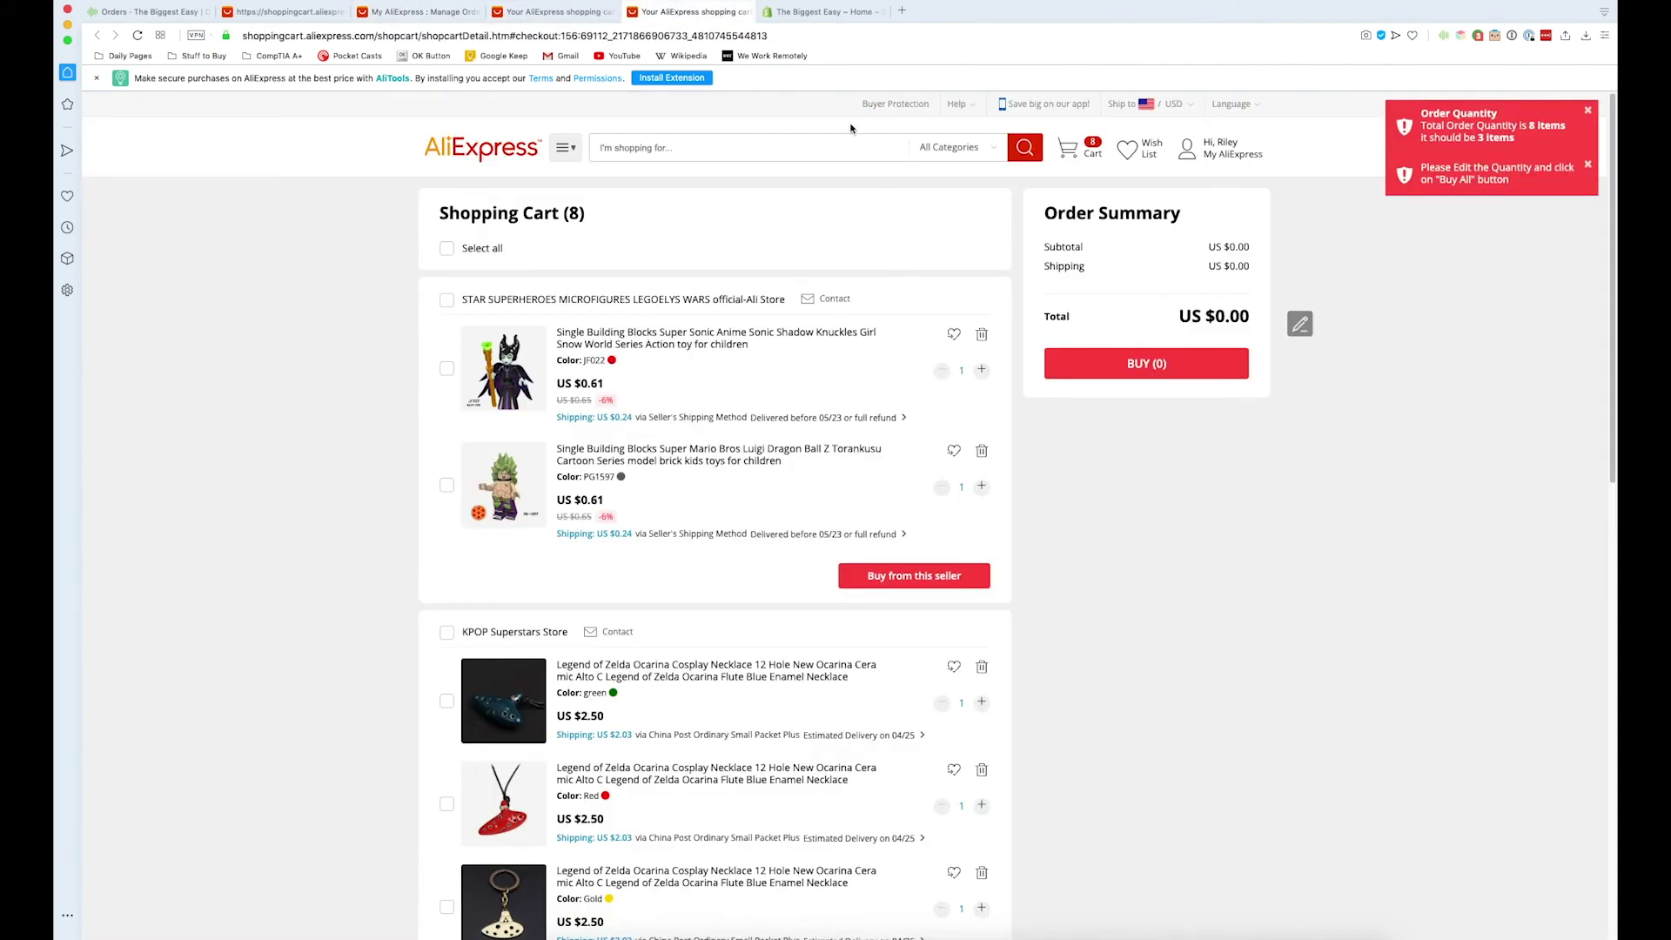
pyautogui.scroll(-4, 592, 533)
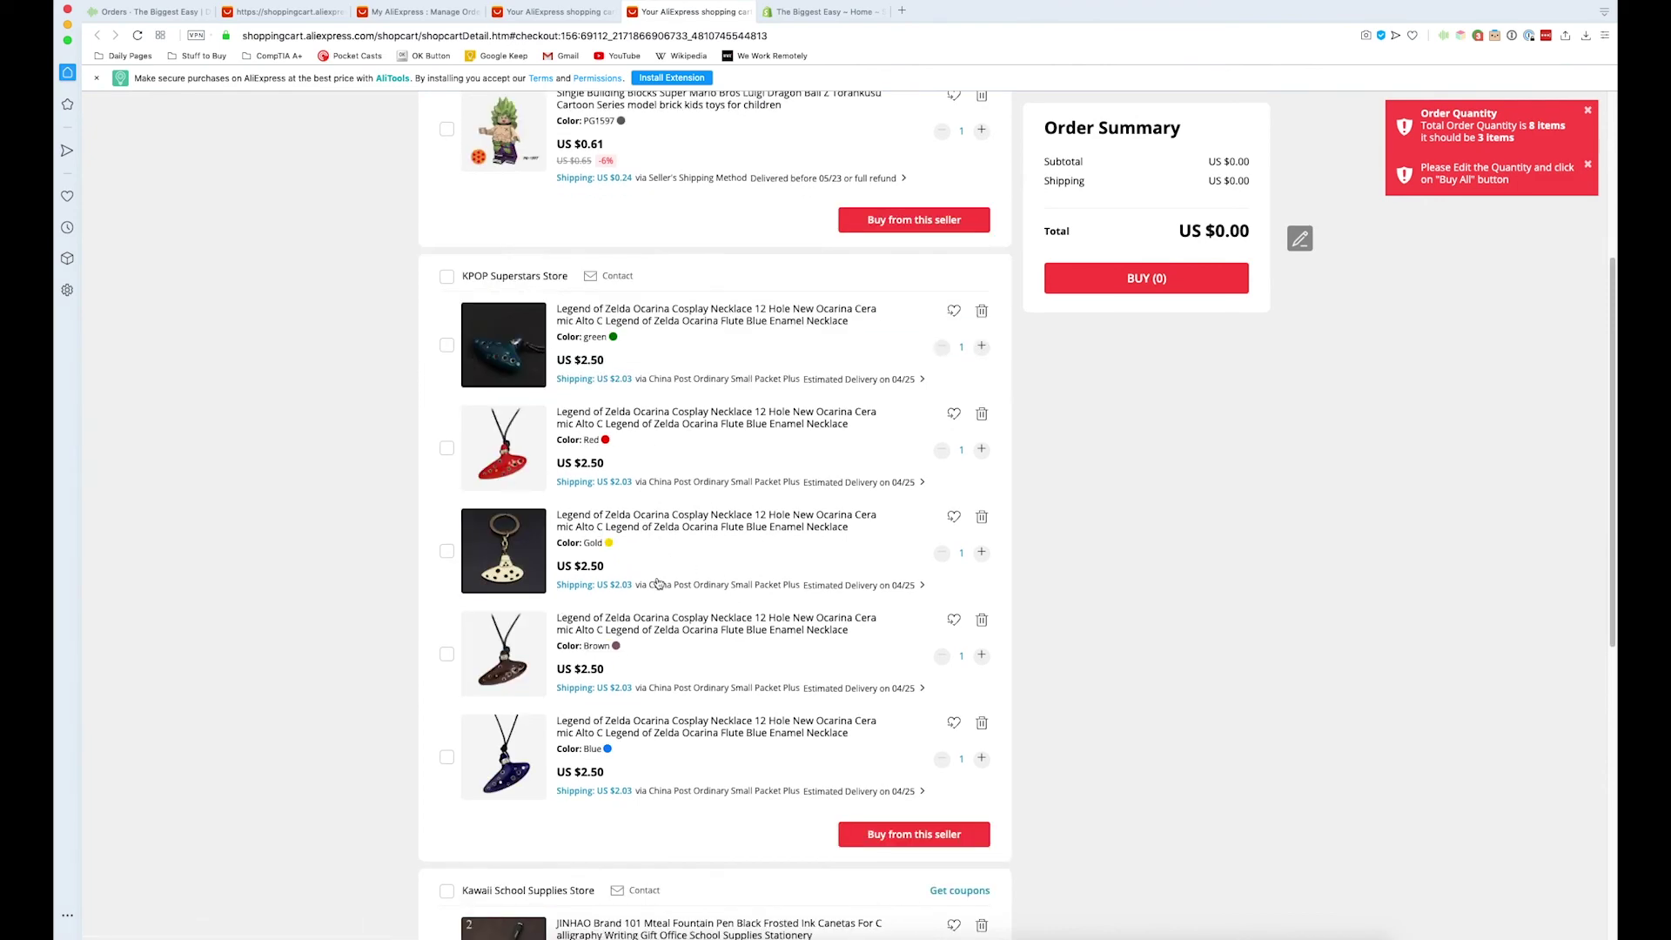
pyautogui.scroll(-2, 657, 584)
pyautogui.scroll(-4, 654, 586)
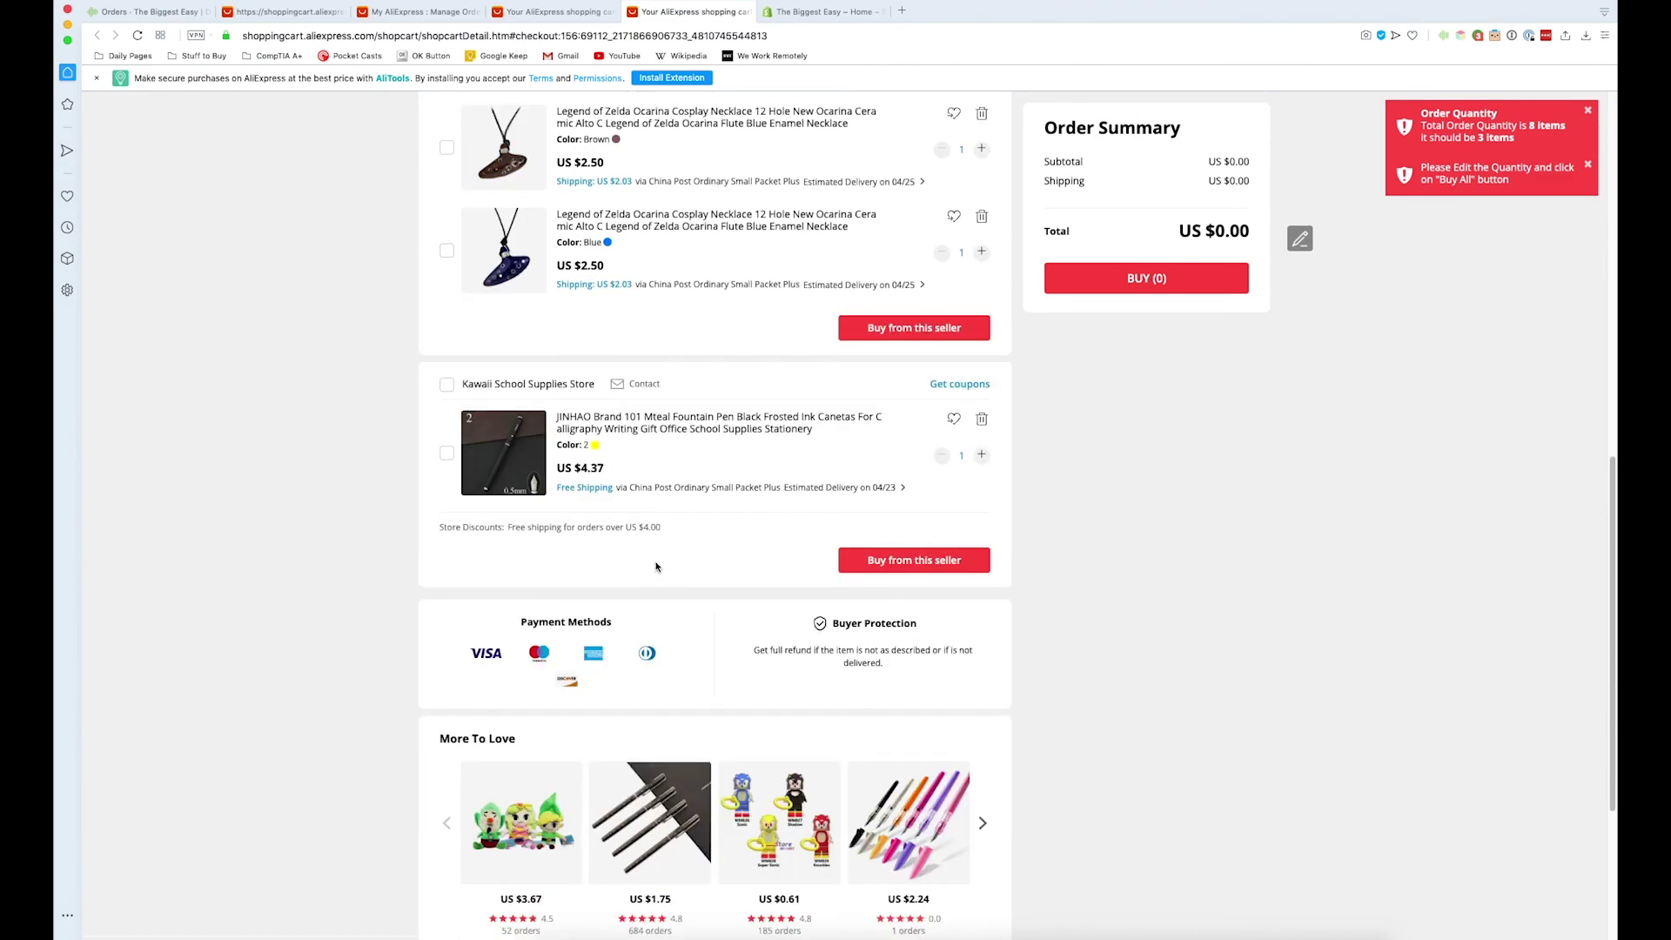
pyautogui.scroll(15, 656, 567)
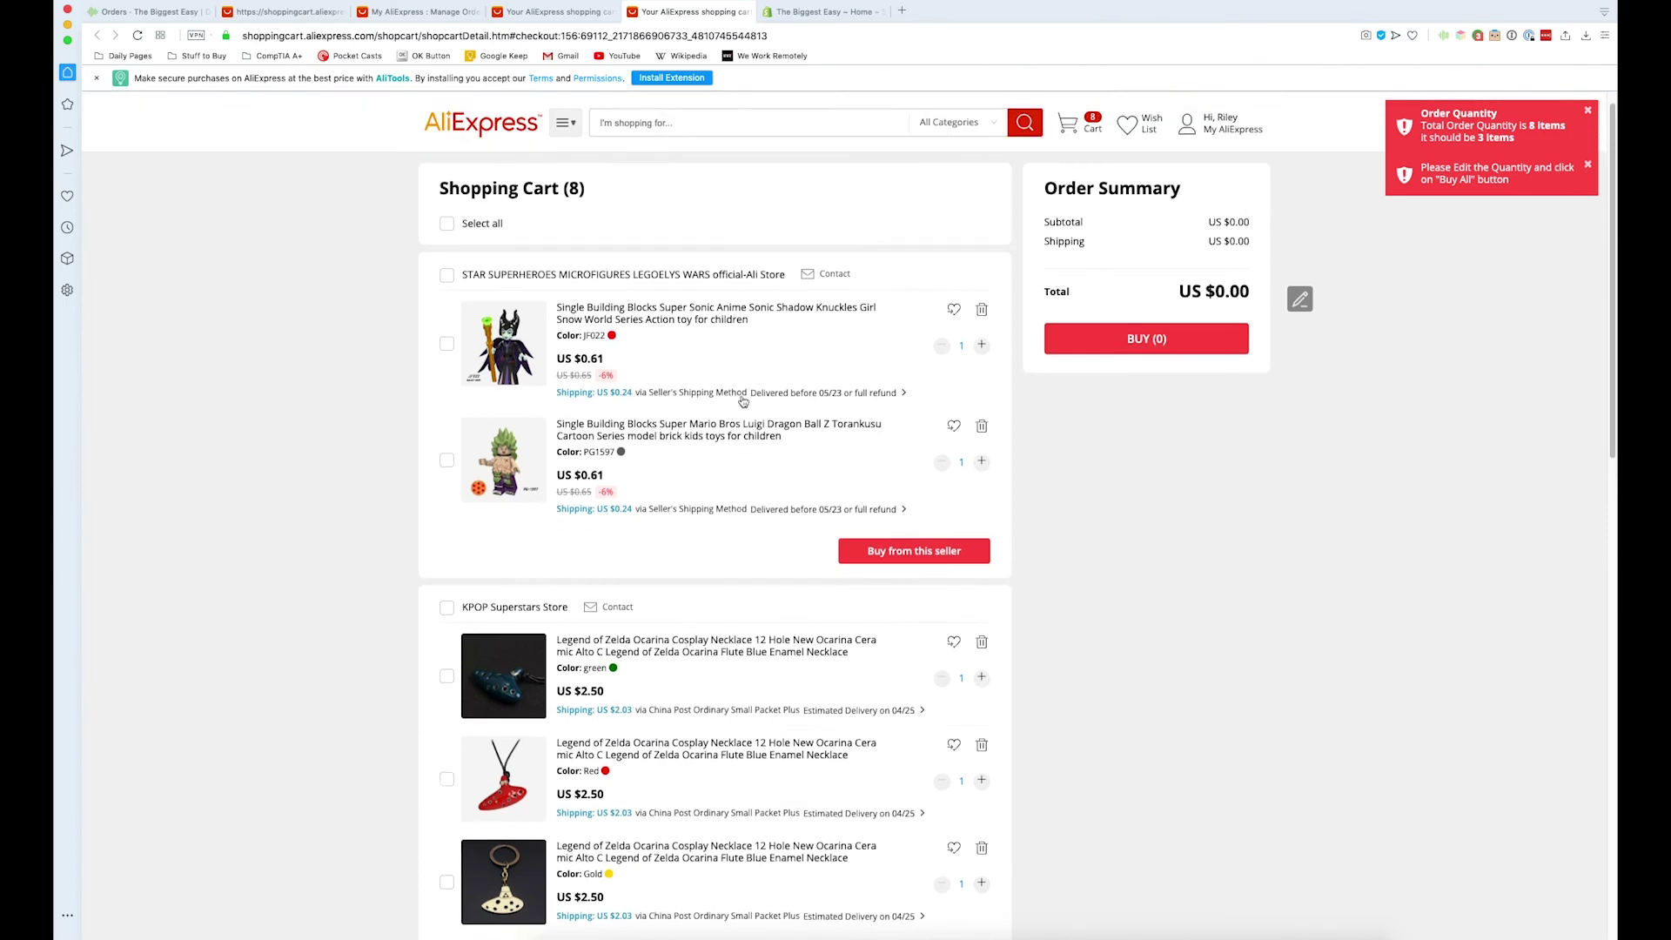
pyautogui.scroll(1, 743, 401)
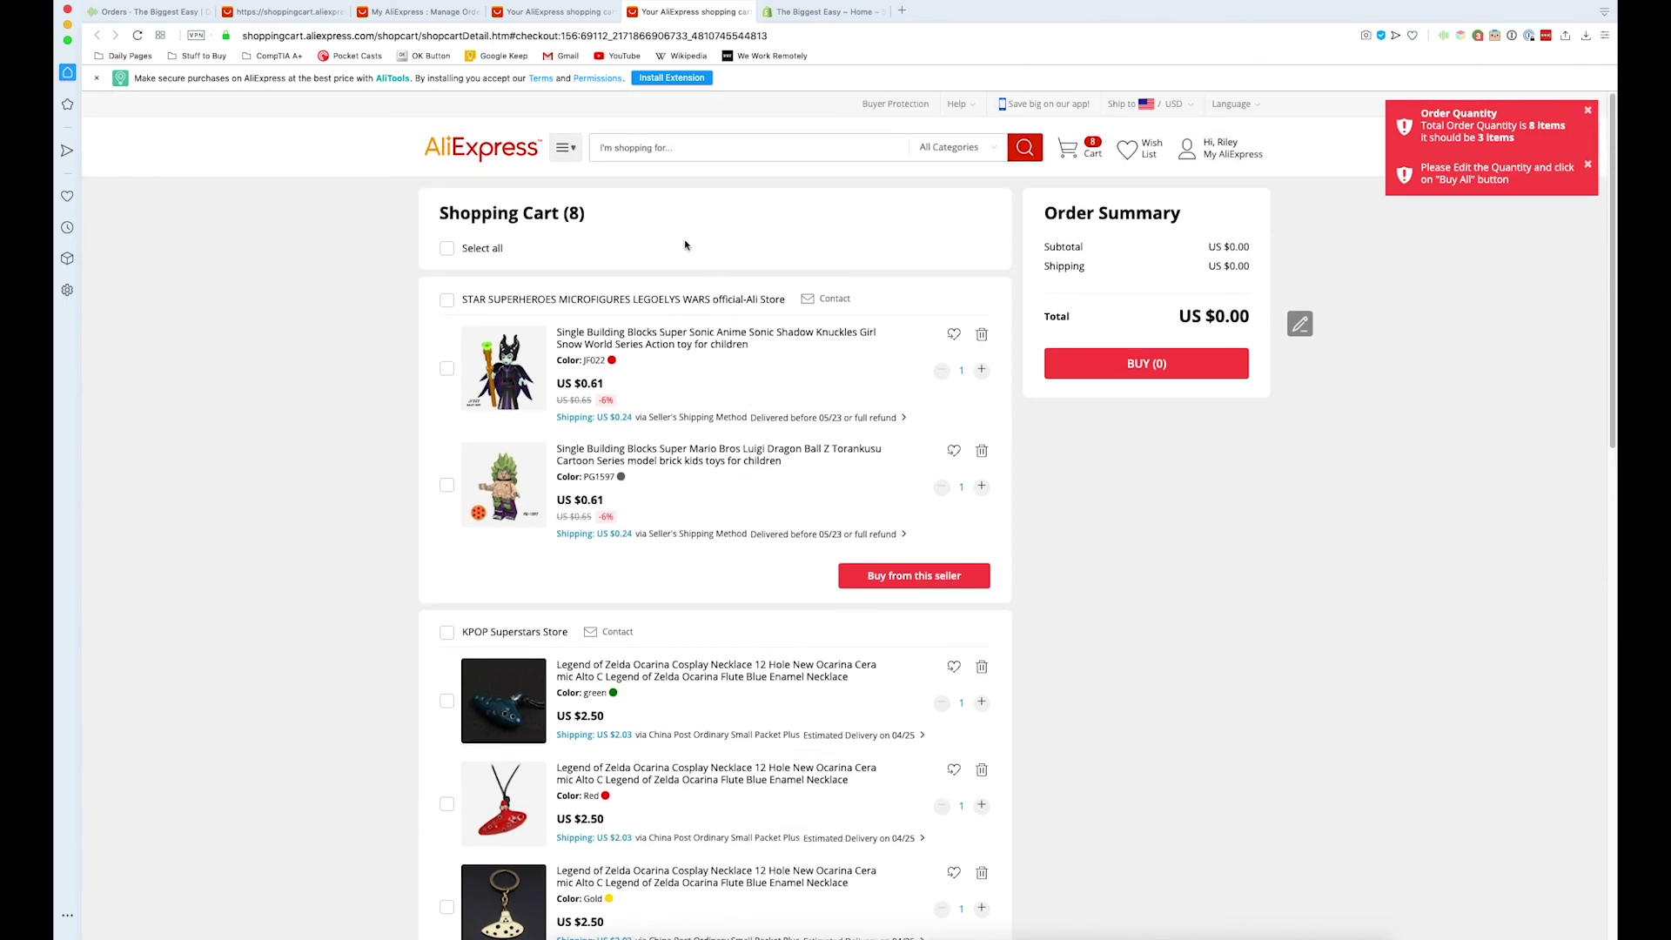